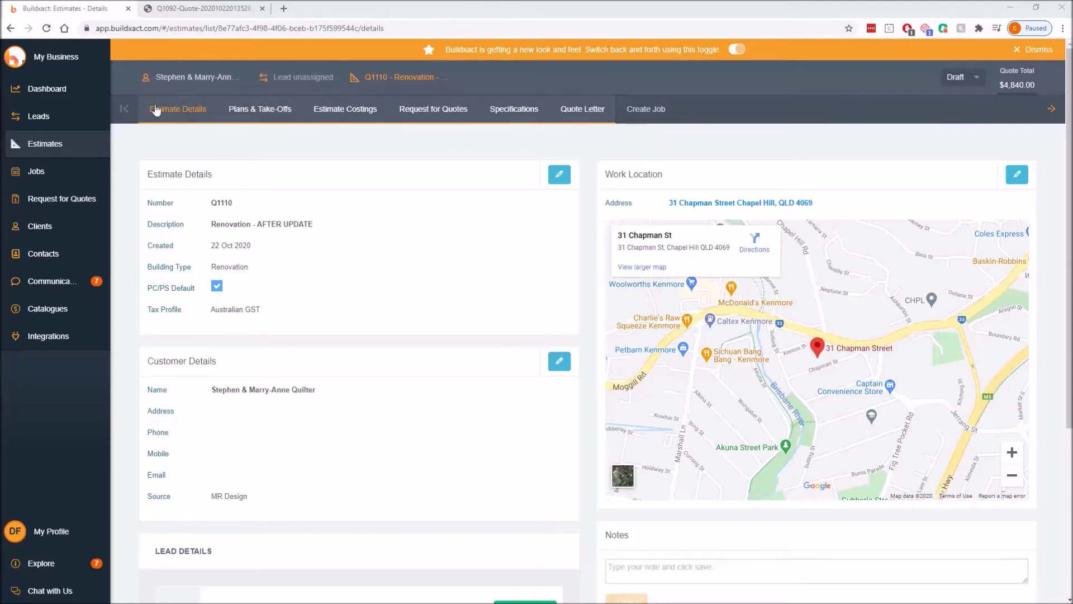
Step: Examine the tax profile assigned to the Renovation - AFTER UPDATE estimate in its estimate details
{"action": "left_click_drag", "start_coordinate": [299, 314], "coordinate": [149, 311]}
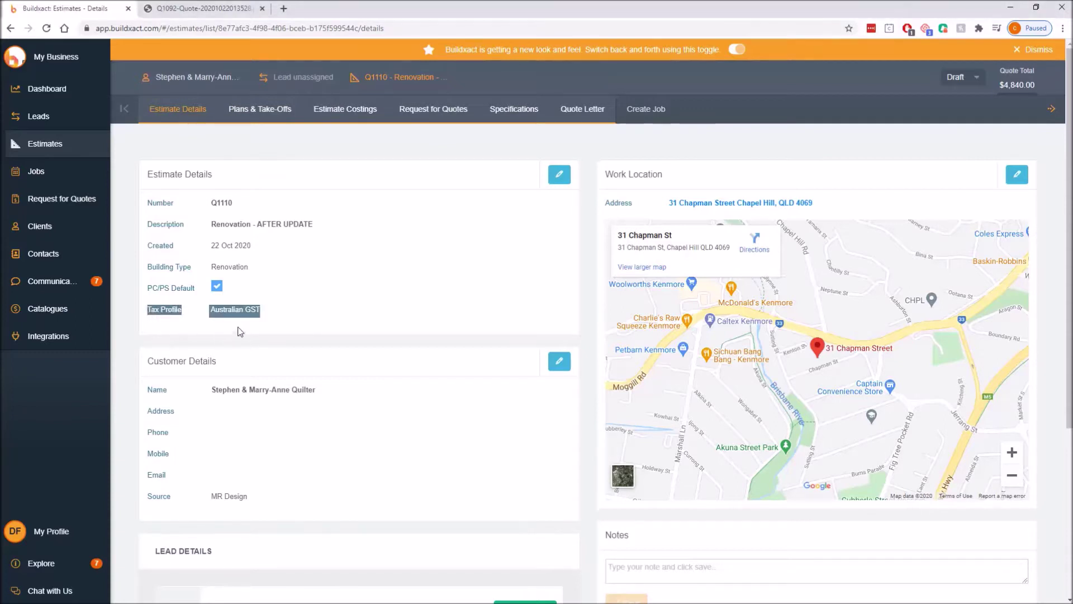
{"action": "left_click", "coordinate": [292, 325]}
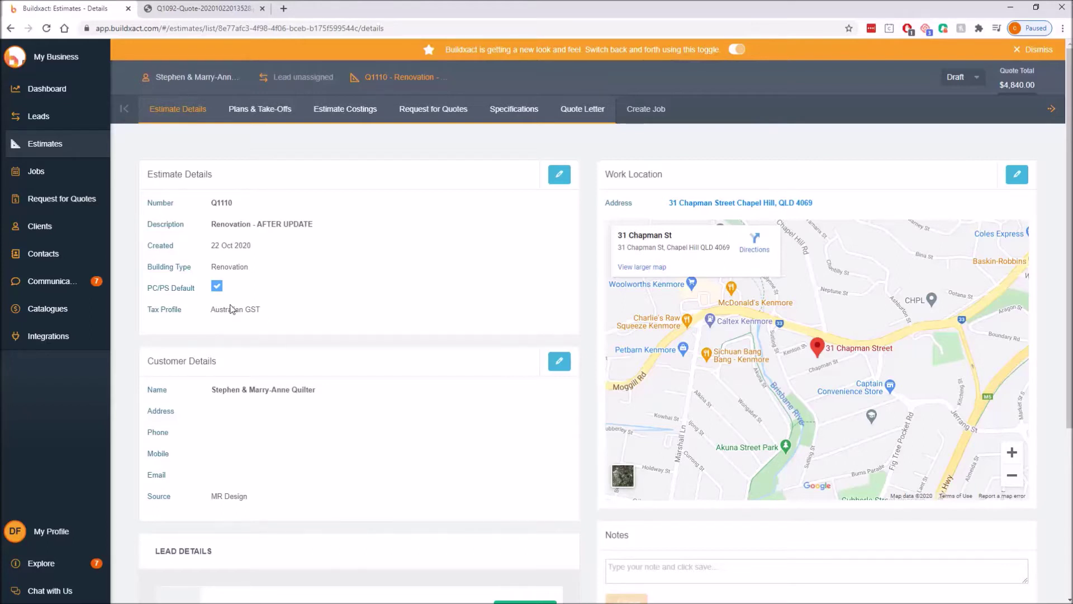
{"action": "left_click_drag", "start_coordinate": [212, 310], "coordinate": [261, 315]}
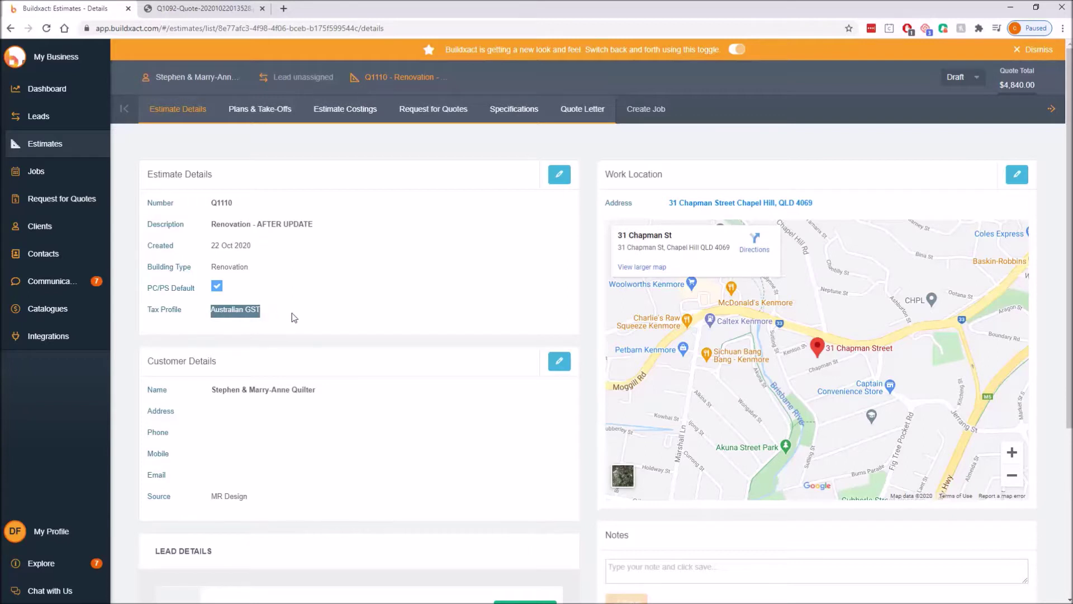
{"action": "left_click", "coordinate": [235, 310]}
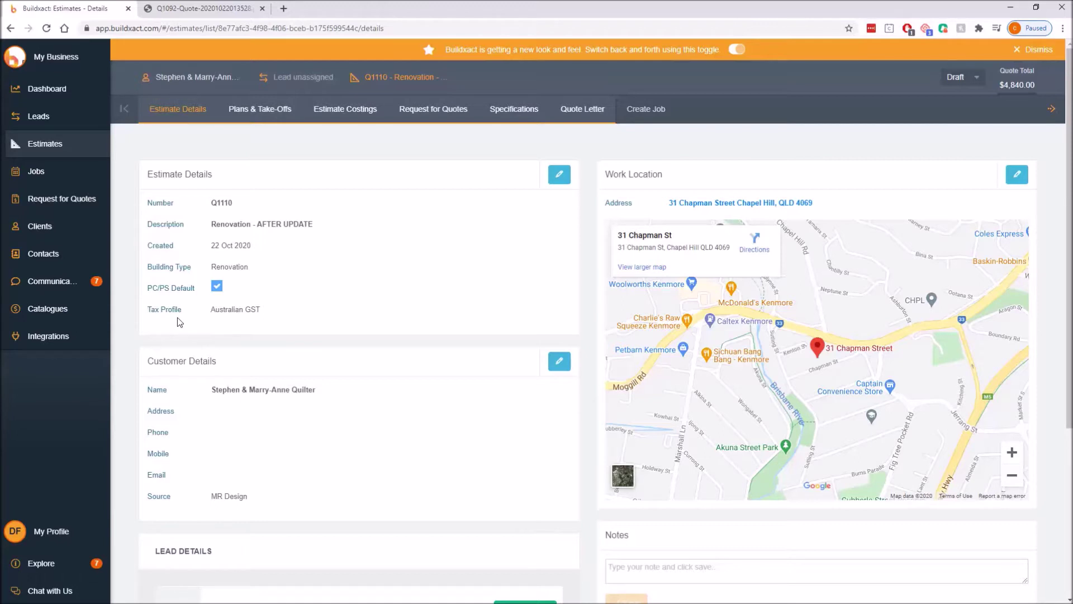
{"action": "left_click_drag", "start_coordinate": [147, 310], "coordinate": [265, 314]}
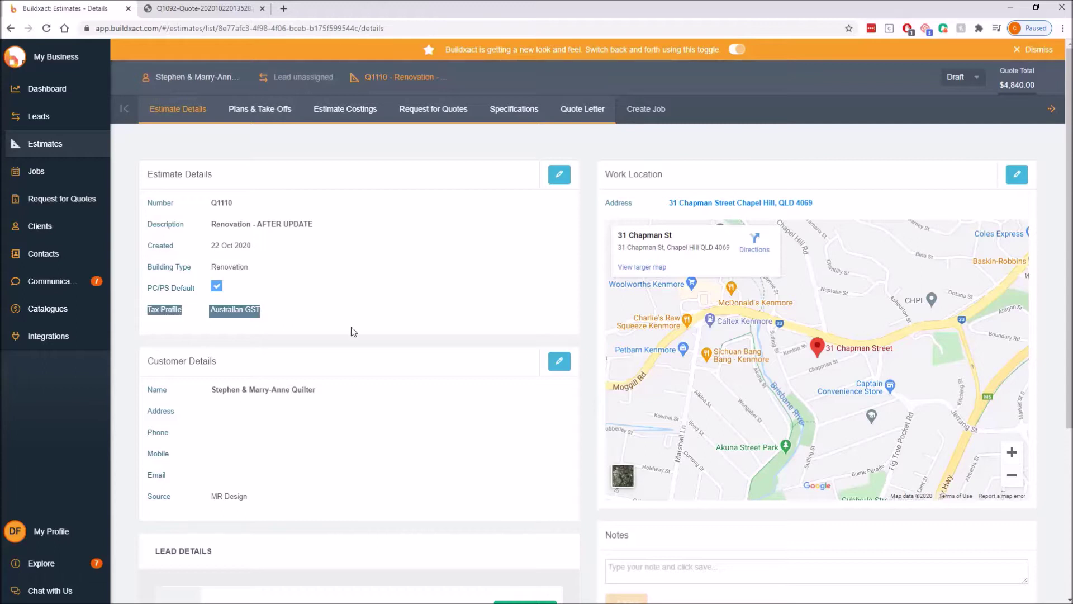
{"action": "left_click", "coordinate": [344, 296]}
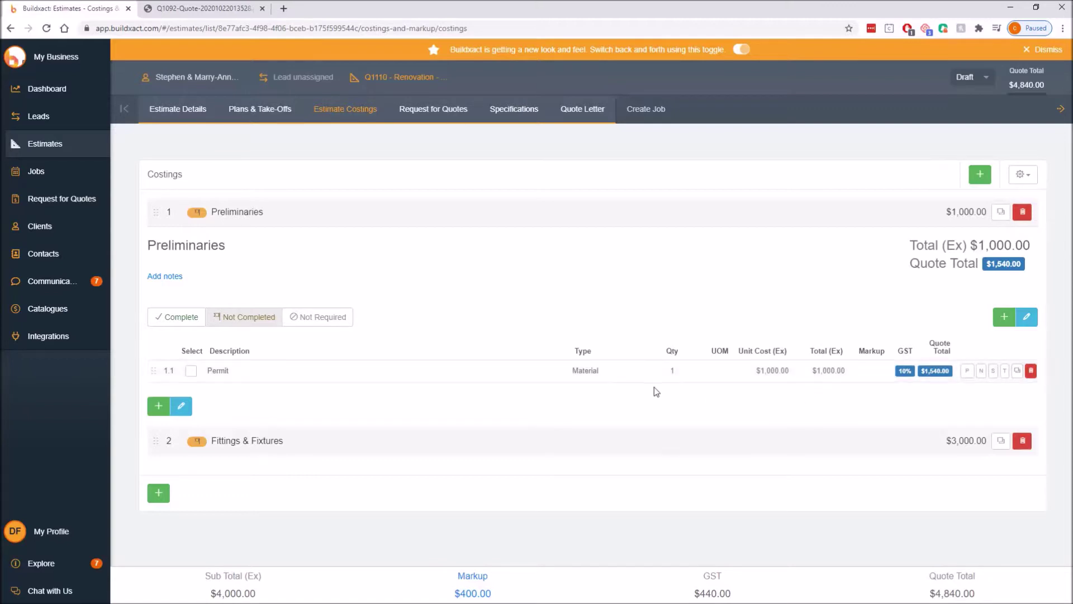
Step: Examine the cost type of the Permit item under Preliminaries in the estimate costings
{"action": "left_click_drag", "start_coordinate": [565, 373], "coordinate": [618, 369]}
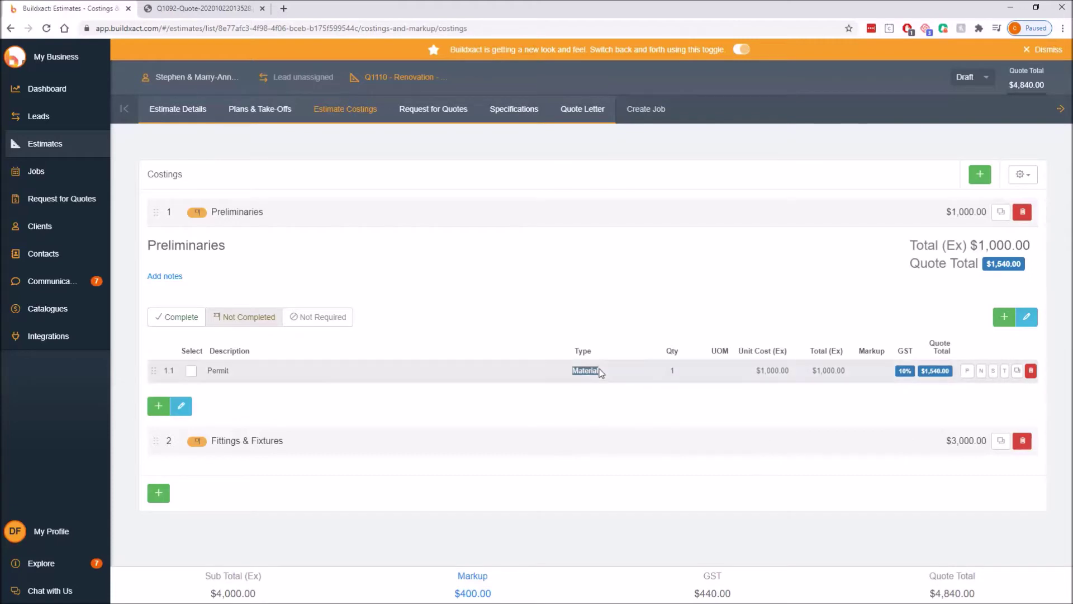
{"action": "left_click", "coordinate": [603, 373]}
{"action": "double_click", "coordinate": [577, 372]}
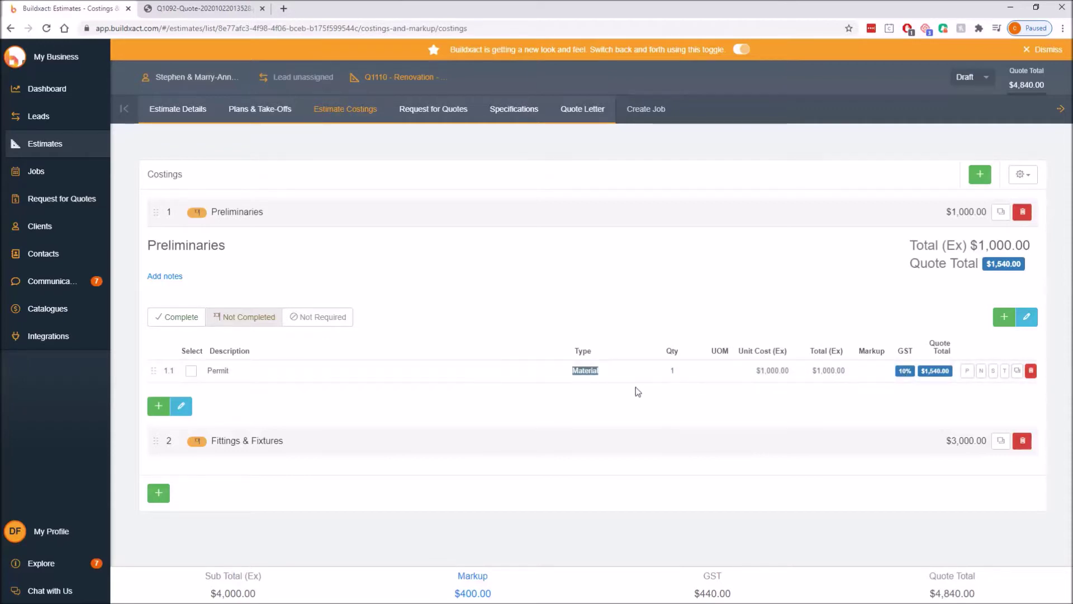
{"action": "left_click", "coordinate": [600, 398]}
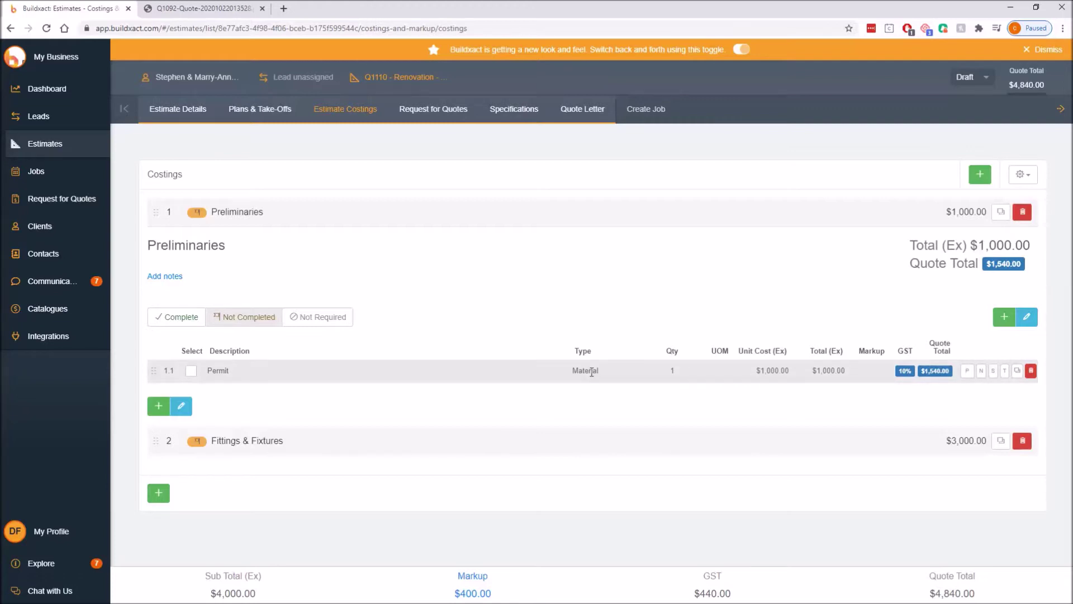
Step: Change the Permit item's tax to EXM-IN Tax Free Income (0%) and save the Preliminaries category
{"action": "left_click", "coordinate": [904, 371]}
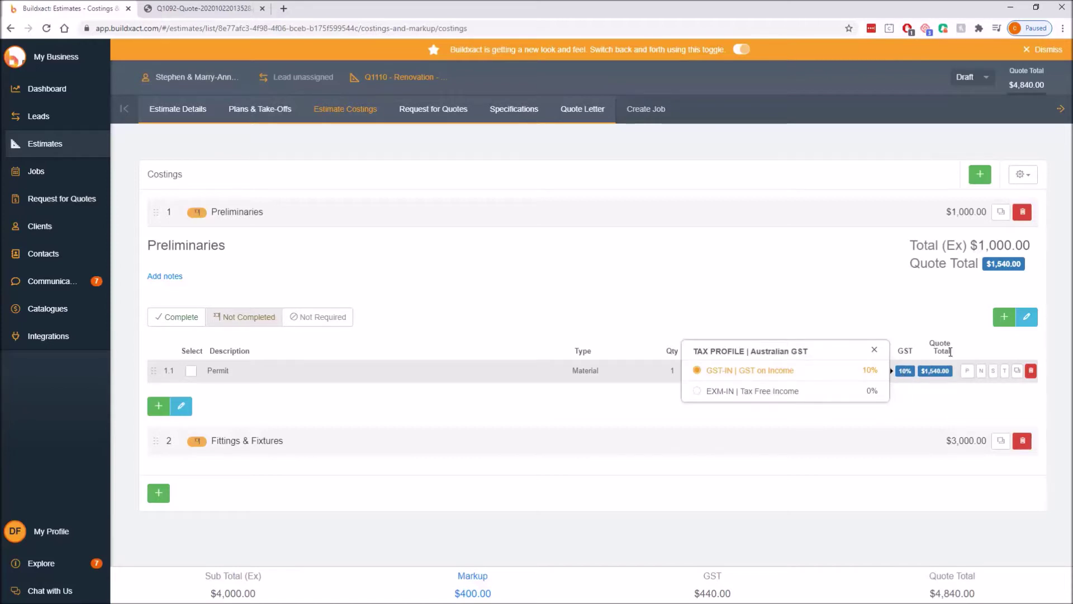
{"action": "left_click", "coordinate": [1026, 317]}
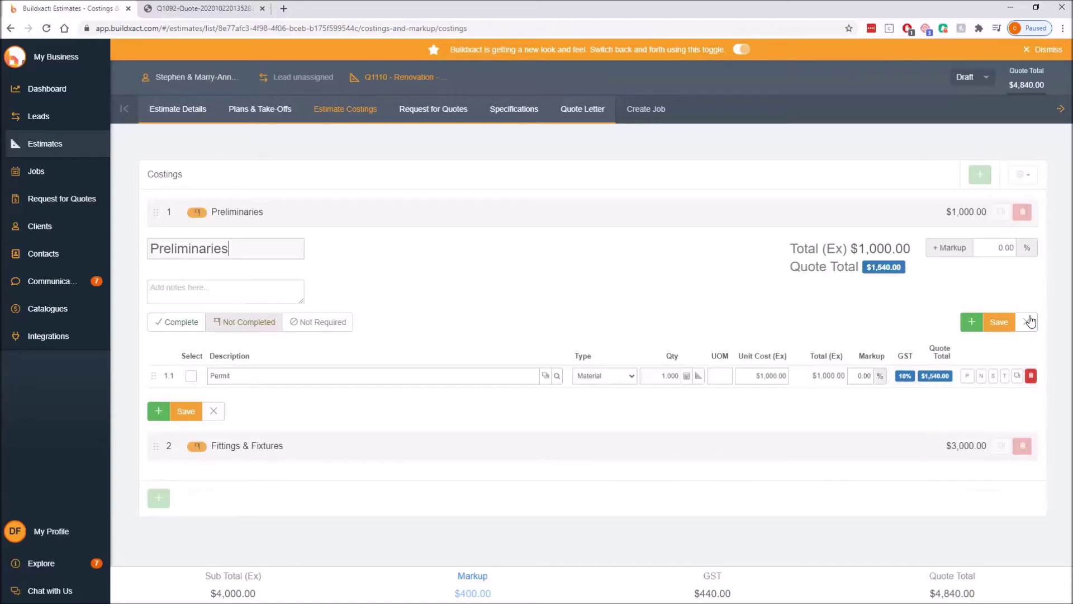
{"action": "left_click", "coordinate": [908, 375]}
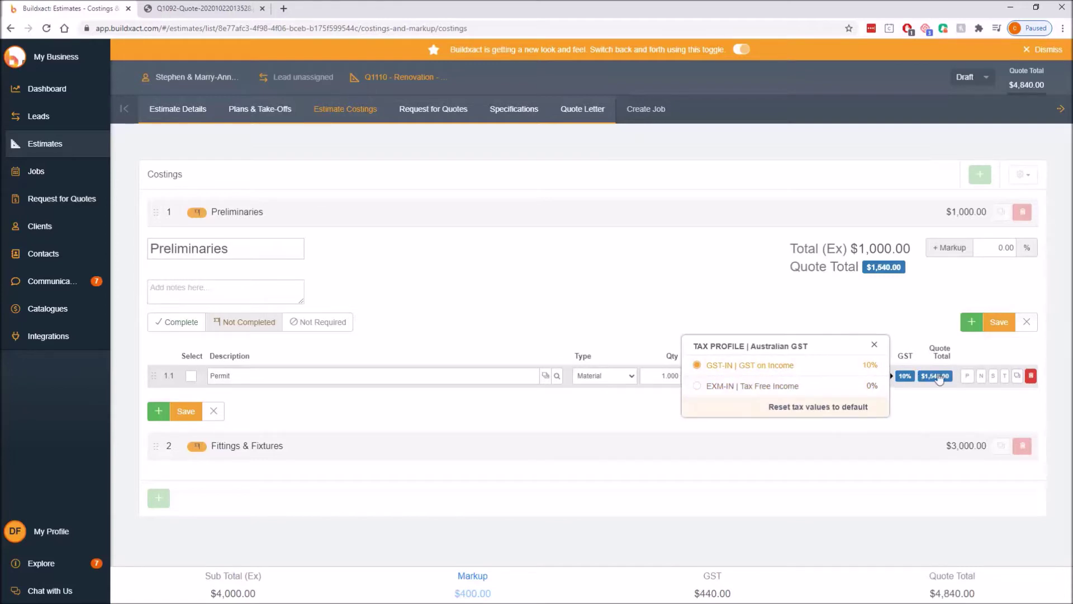
{"action": "left_click", "coordinate": [766, 391]}
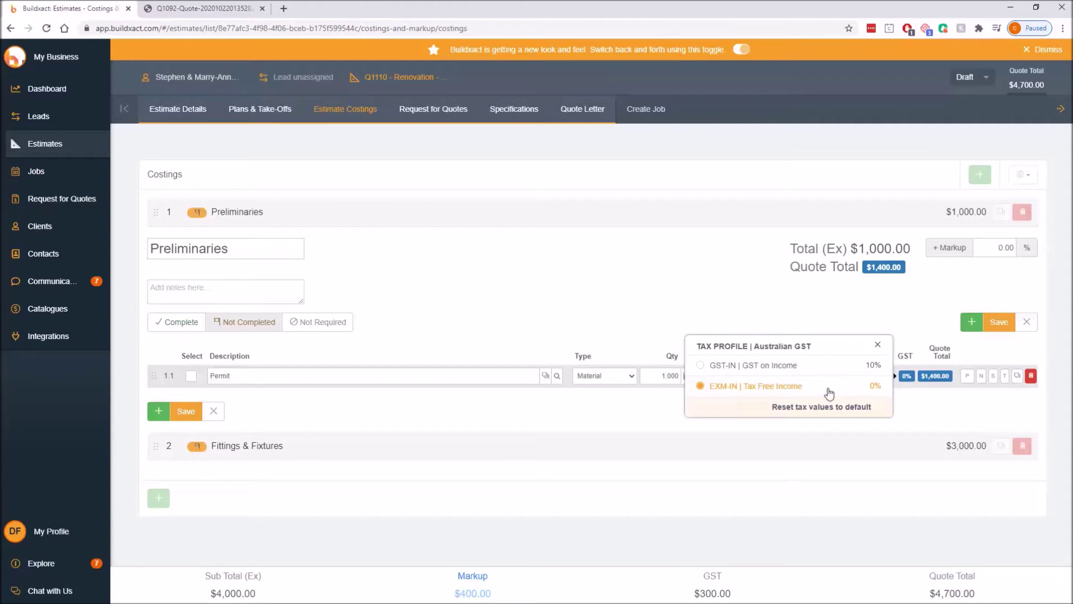
{"action": "left_click", "coordinate": [926, 422]}
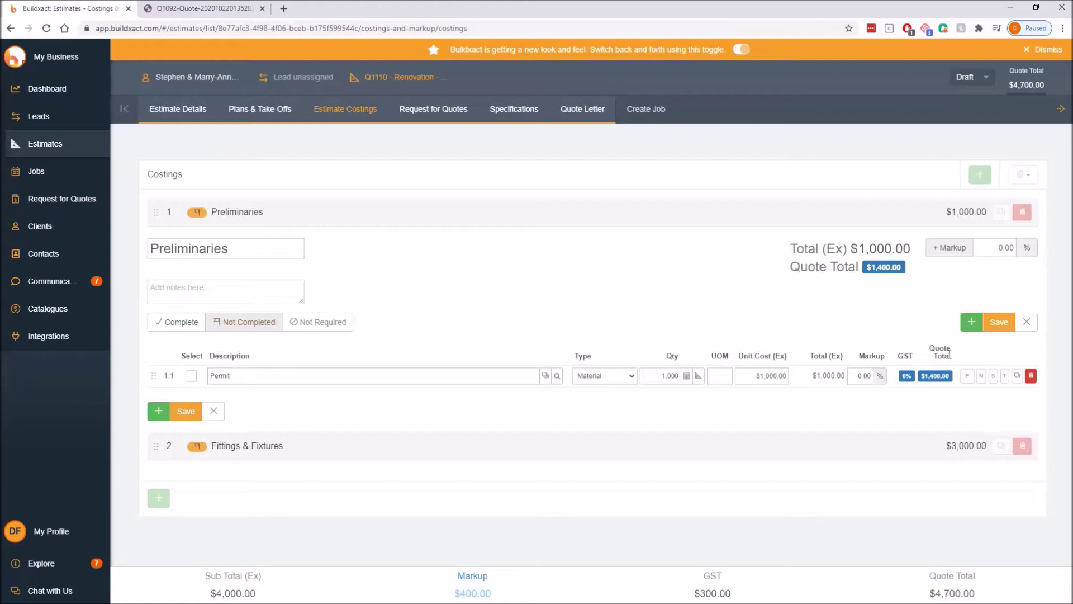
{"action": "left_click", "coordinate": [943, 381]}
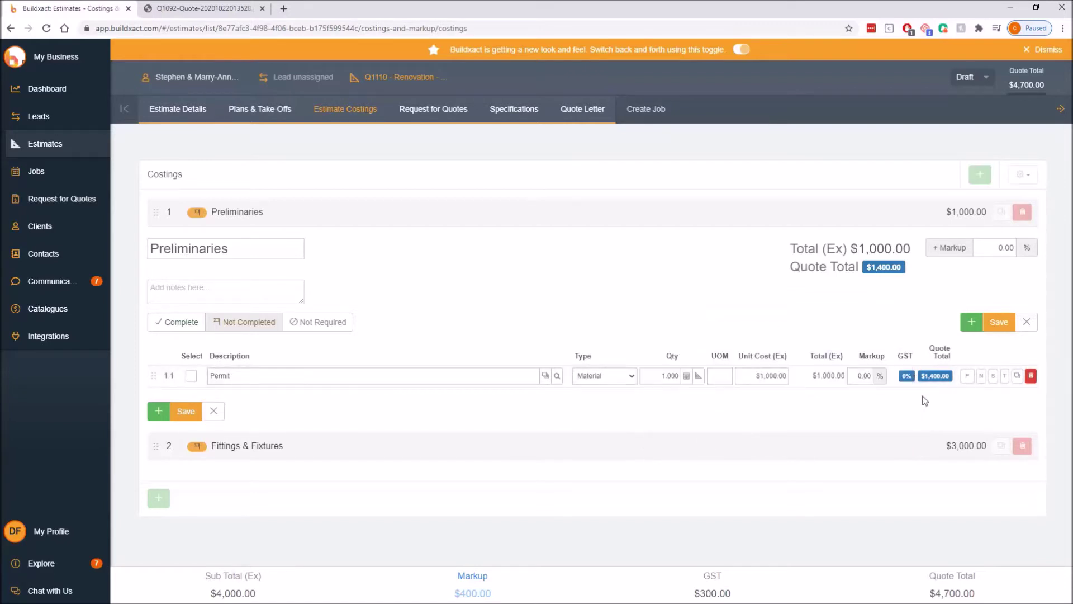
{"action": "left_click", "coordinate": [994, 323]}
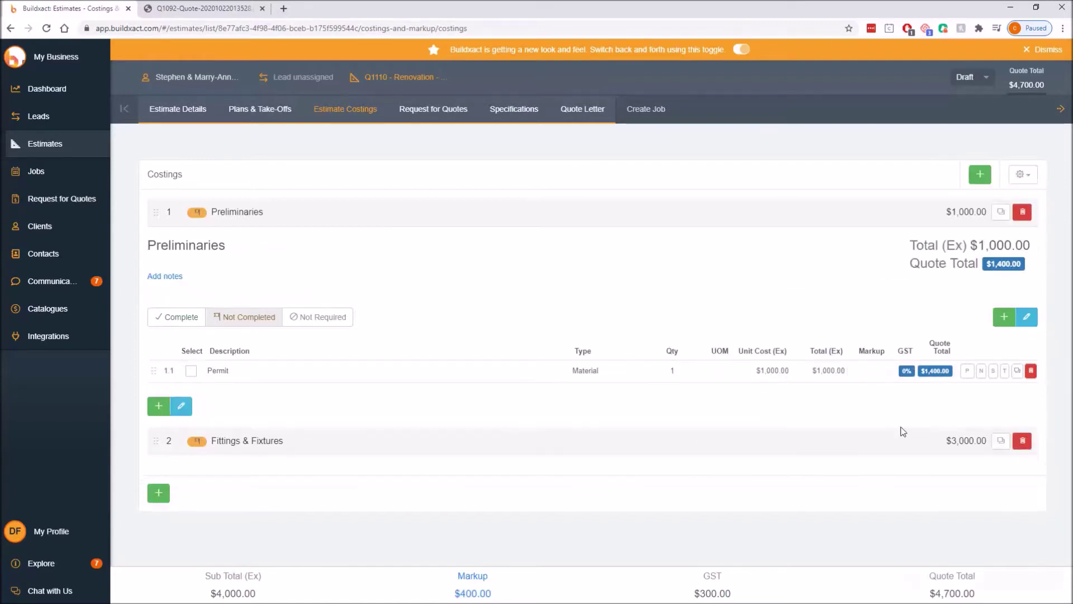
Step: Open the Fittings & Fixtures category, examine the prime cost allowances and quoted items in the quote PDF, and return to the costings
{"action": "left_click", "coordinate": [901, 441]}
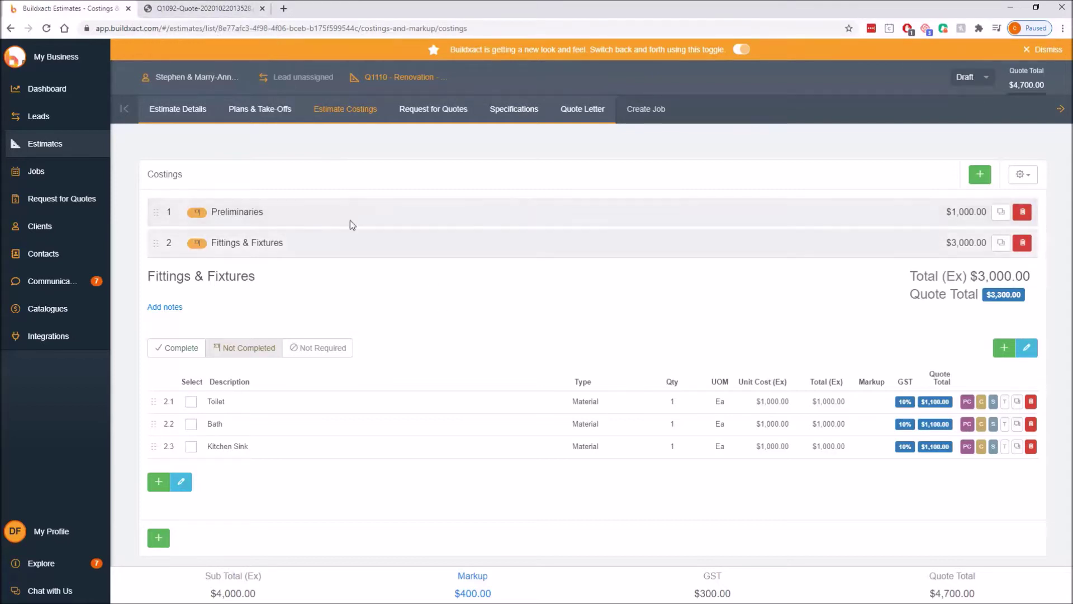
{"action": "left_click", "coordinate": [193, 6]}
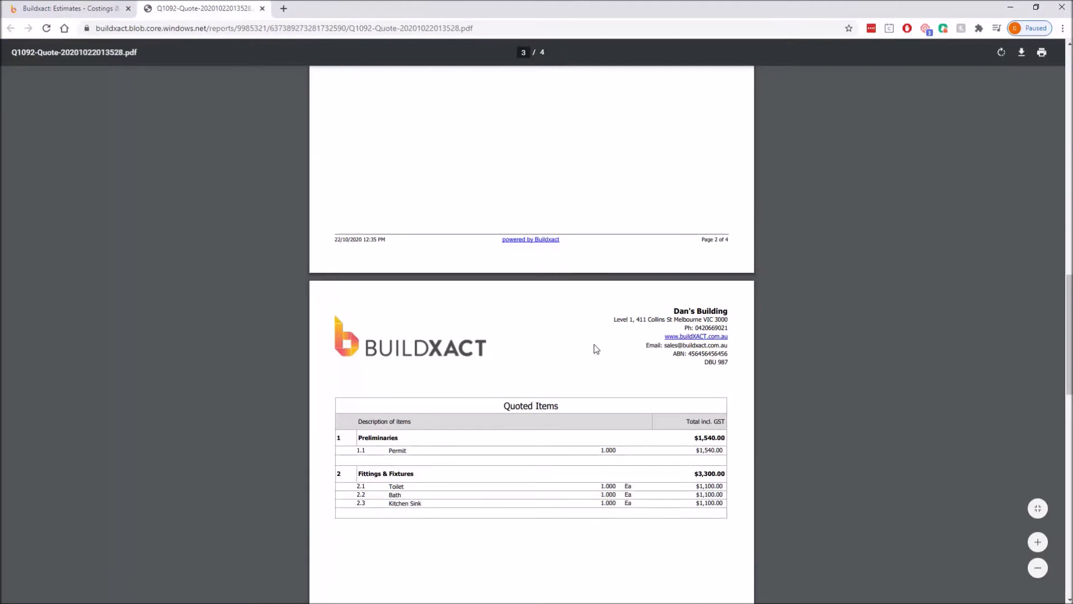
{"action": "scroll", "coordinate": [596, 349], "scroll_direction": "down", "scroll_amount": 15}
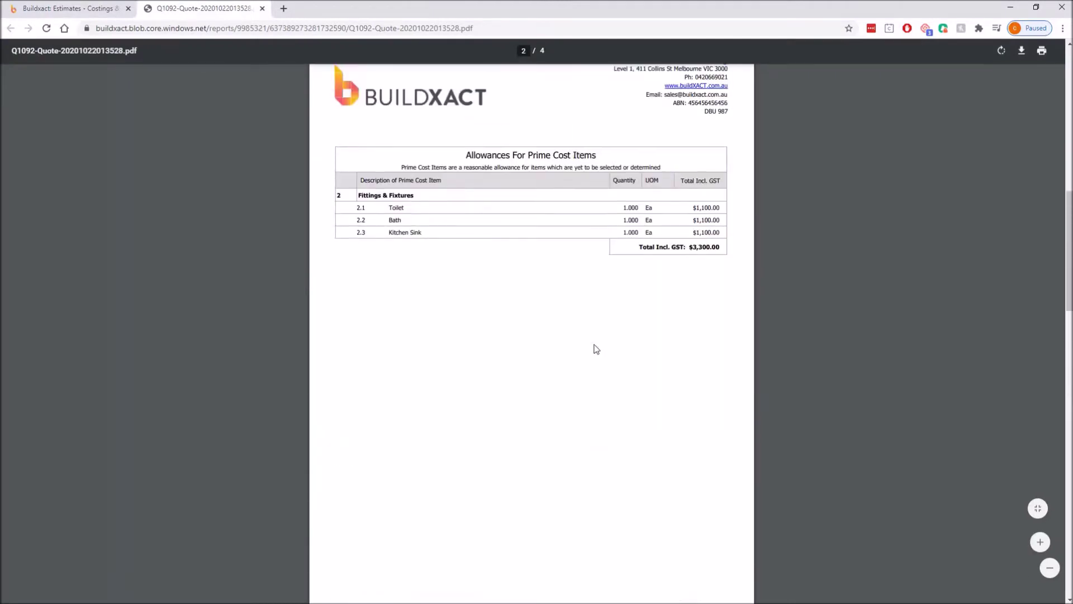
{"action": "scroll", "coordinate": [596, 349], "scroll_direction": "up", "scroll_amount": 1}
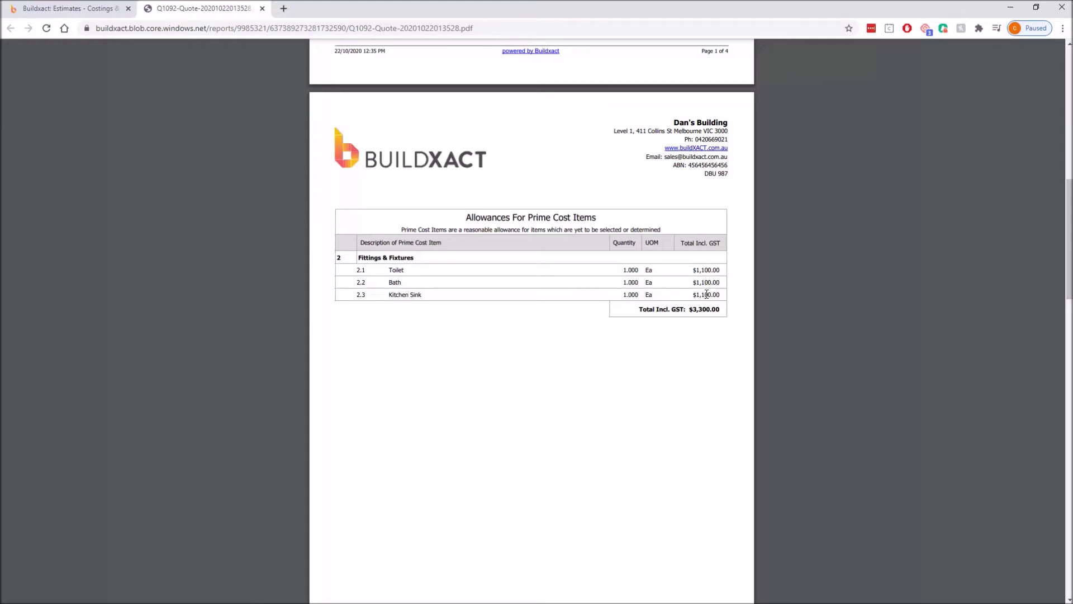
{"action": "scroll", "coordinate": [707, 294], "scroll_direction": "down", "scroll_amount": 8}
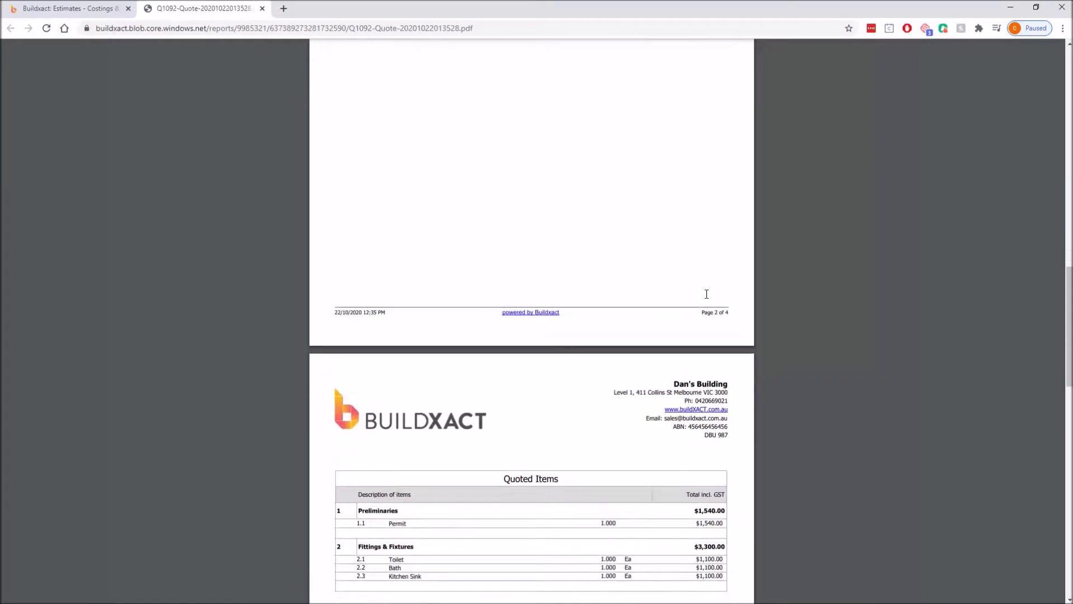
{"action": "scroll", "coordinate": [707, 293], "scroll_direction": "down", "scroll_amount": 2}
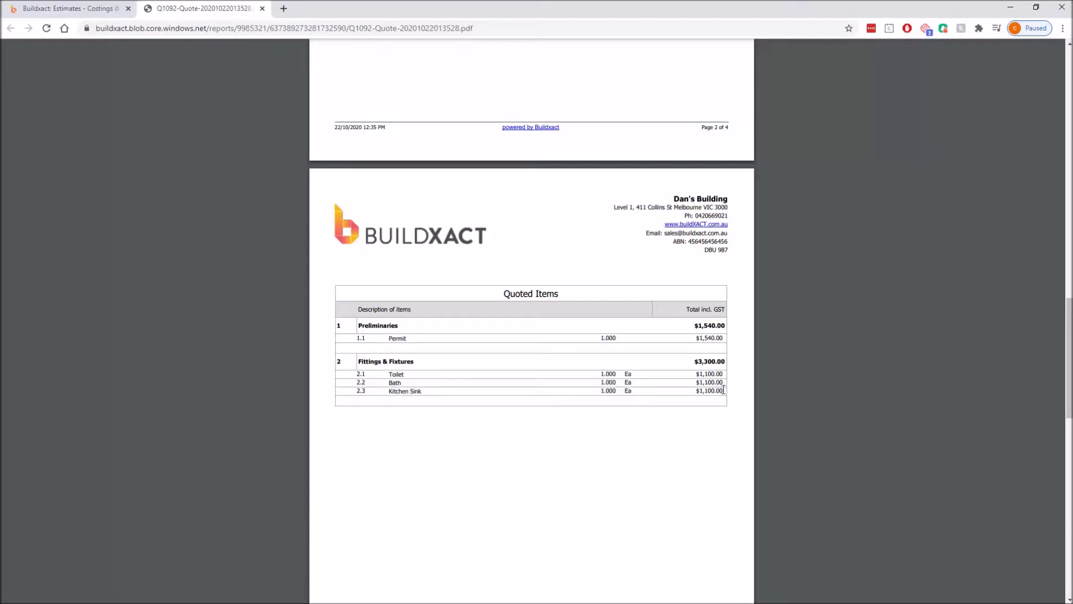
{"action": "left_click_drag", "start_coordinate": [723, 389], "coordinate": [688, 391]}
{"action": "left_click_drag", "start_coordinate": [695, 338], "coordinate": [725, 339]}
{"action": "left_click", "coordinate": [106, 9]}
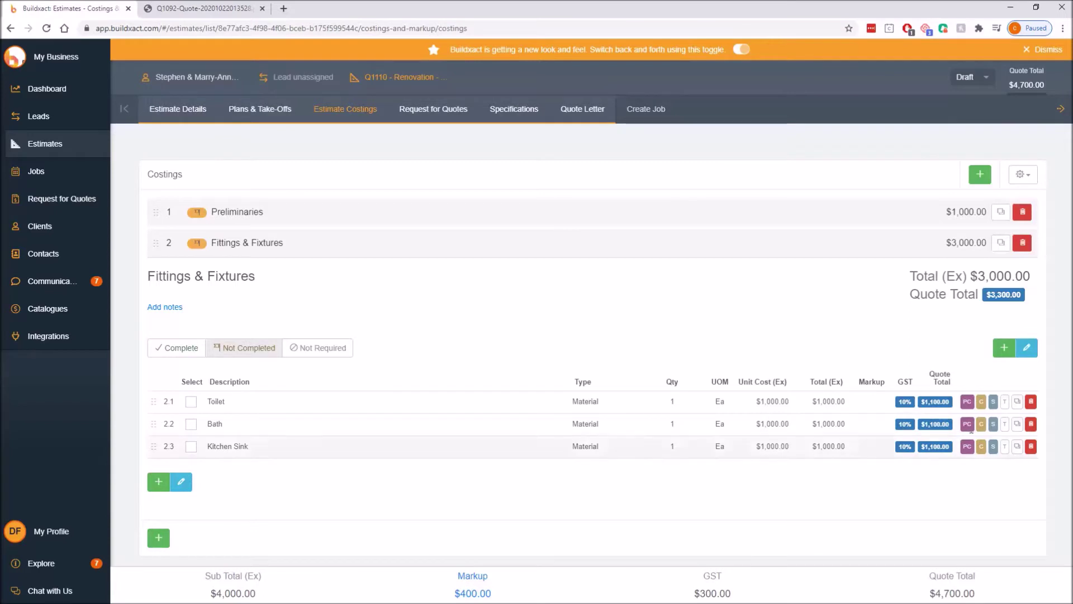
Step: Cycle the Toilet item's prime cost and markup redistribution settings, ending with markup redistribution set to None
{"action": "left_click", "coordinate": [967, 401]}
{"action": "left_click", "coordinate": [981, 406]}
{"action": "left_click", "coordinate": [967, 403]}
{"action": "left_click", "coordinate": [981, 403]}
{"action": "left_click", "coordinate": [967, 403]}
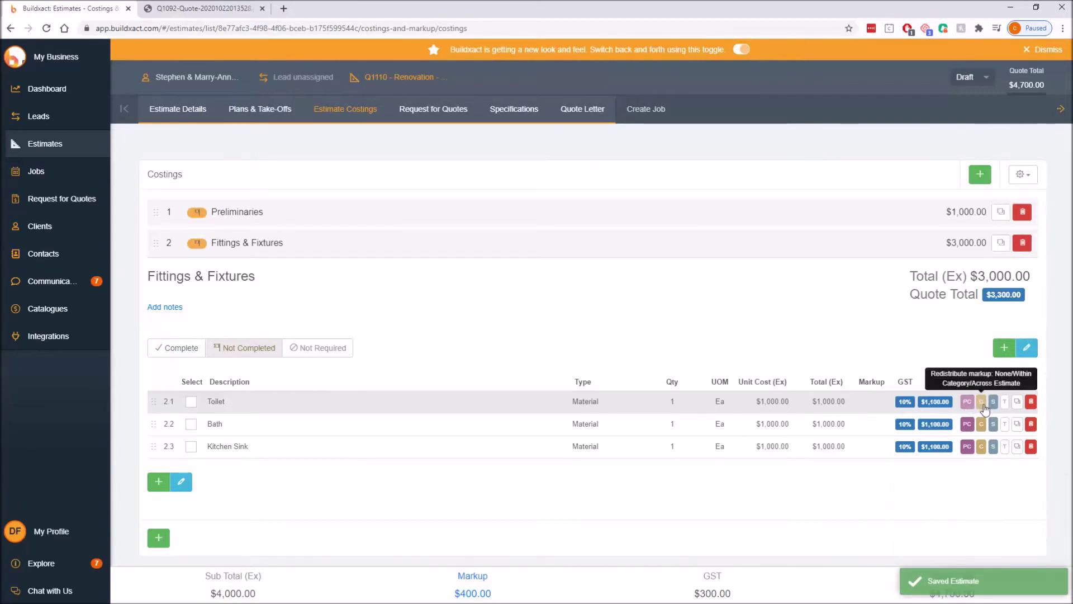
{"action": "left_click", "coordinate": [983, 407]}
{"action": "left_click", "coordinate": [982, 407]}
{"action": "left_click", "coordinate": [982, 407]}
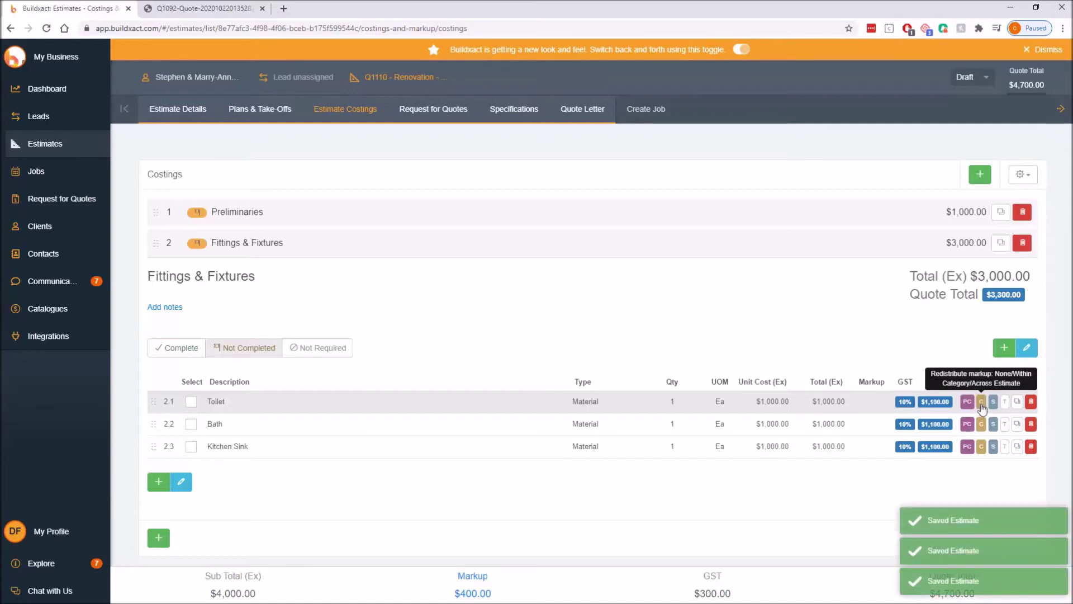
{"action": "left_click", "coordinate": [982, 407]}
{"action": "left_click", "coordinate": [982, 406]}
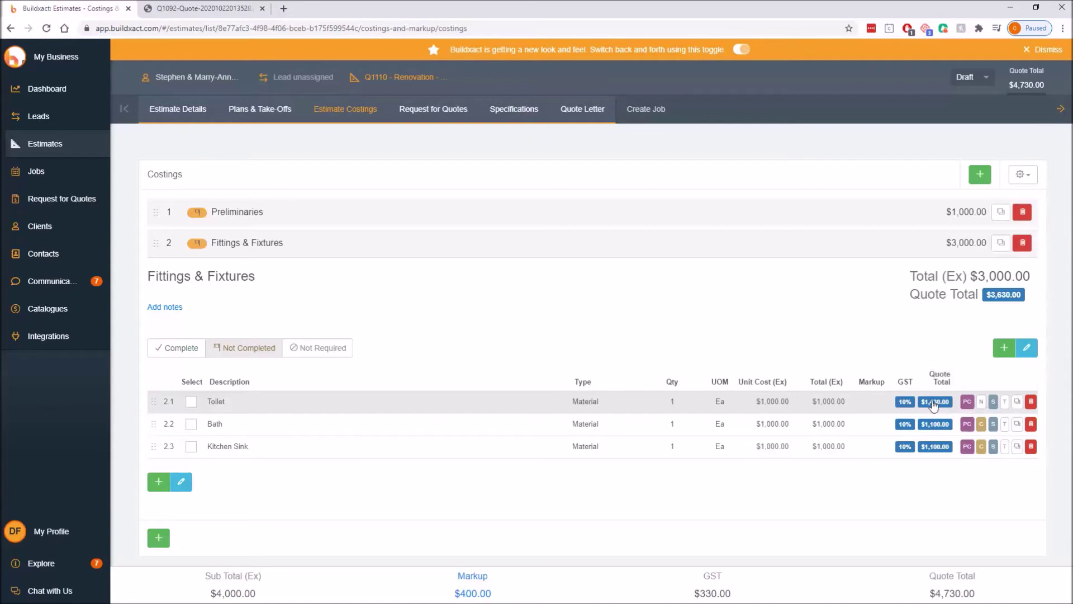
Step: Cycle the Toilet's markup redistribution through Within Category and Across Estimate, ending on Within Category
{"action": "left_click", "coordinate": [981, 403]}
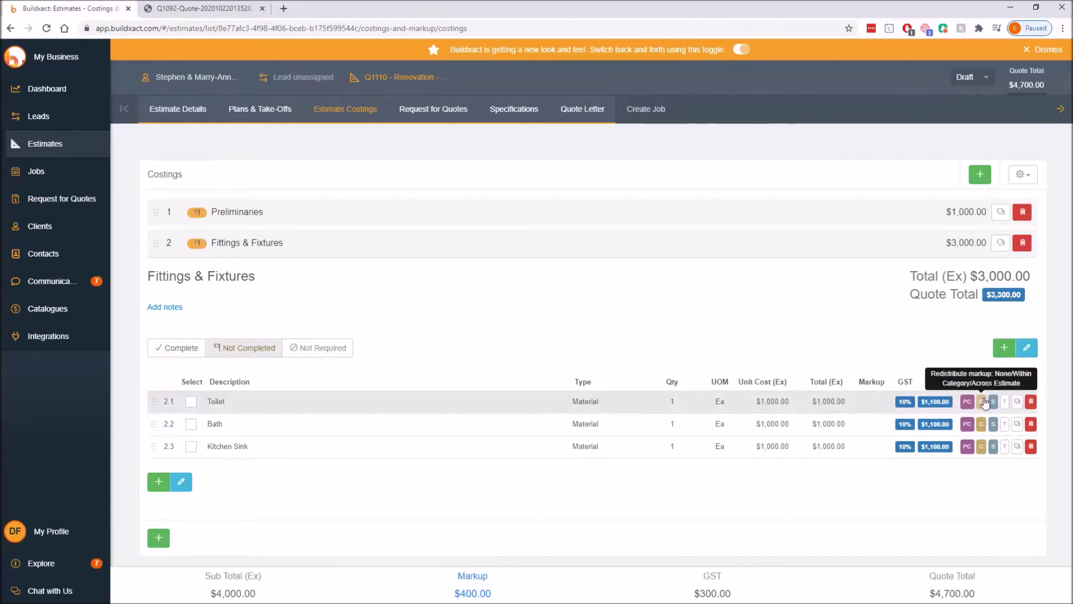
{"action": "left_click", "coordinate": [984, 403]}
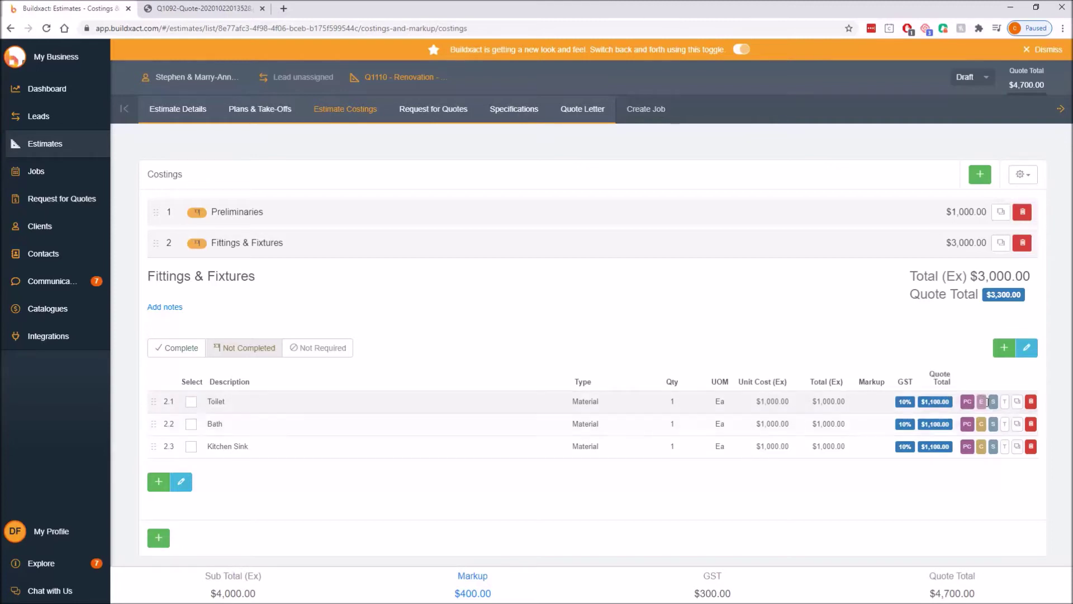
{"action": "left_click", "coordinate": [982, 404]}
{"action": "left_click", "coordinate": [983, 403]}
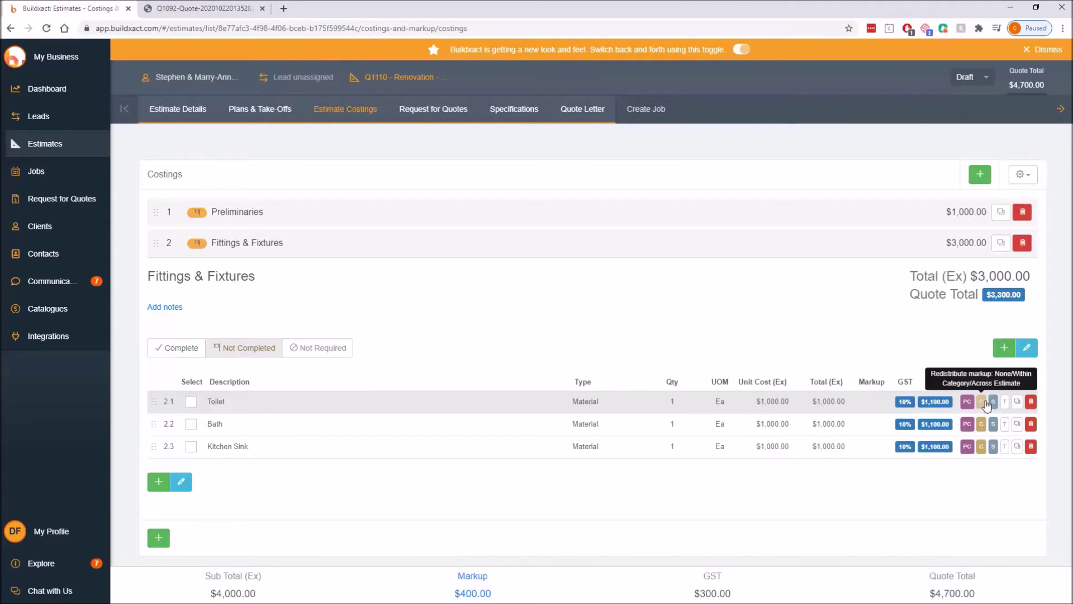
Step: Set markup redistribution to None for the Toilet, Bath and Kitchen Sink items in Fittings & Fixtures
{"action": "left_click", "coordinate": [982, 402]}
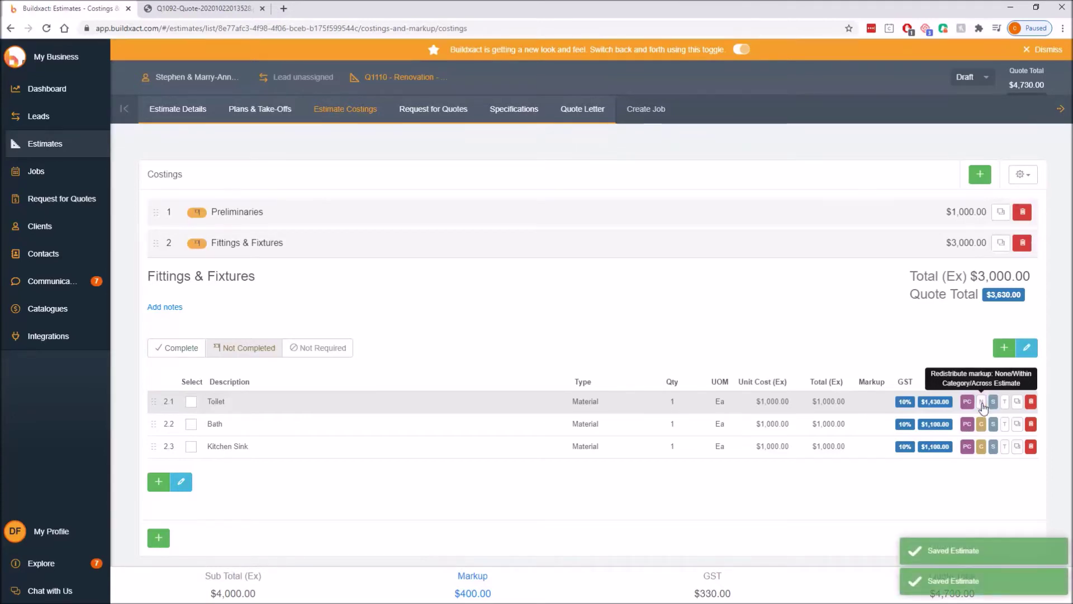
{"action": "left_click", "coordinate": [981, 428]}
{"action": "left_click", "coordinate": [981, 429]}
{"action": "left_click", "coordinate": [982, 447]}
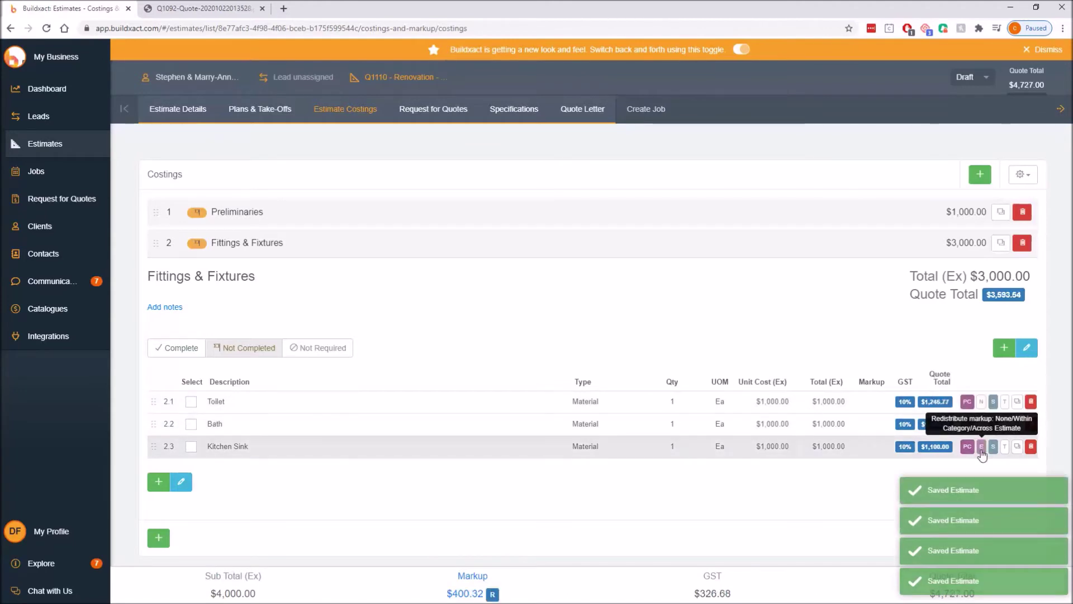
{"action": "left_click", "coordinate": [981, 444]}
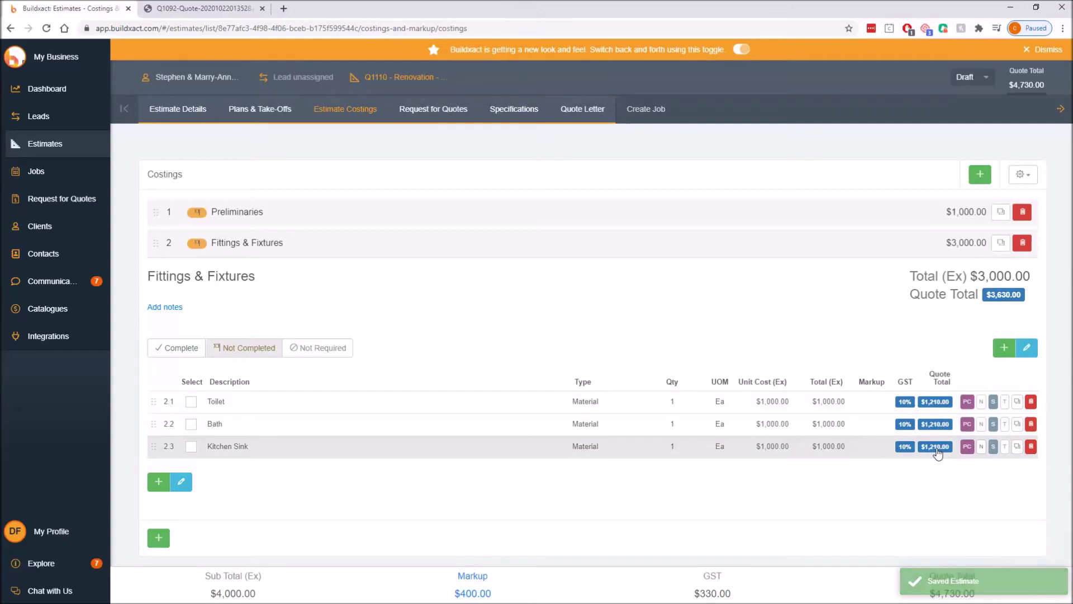
Step: Open the quote letter's print options and examine the "Show markup percentage on allowances list" content setting
{"action": "left_click", "coordinate": [582, 116]}
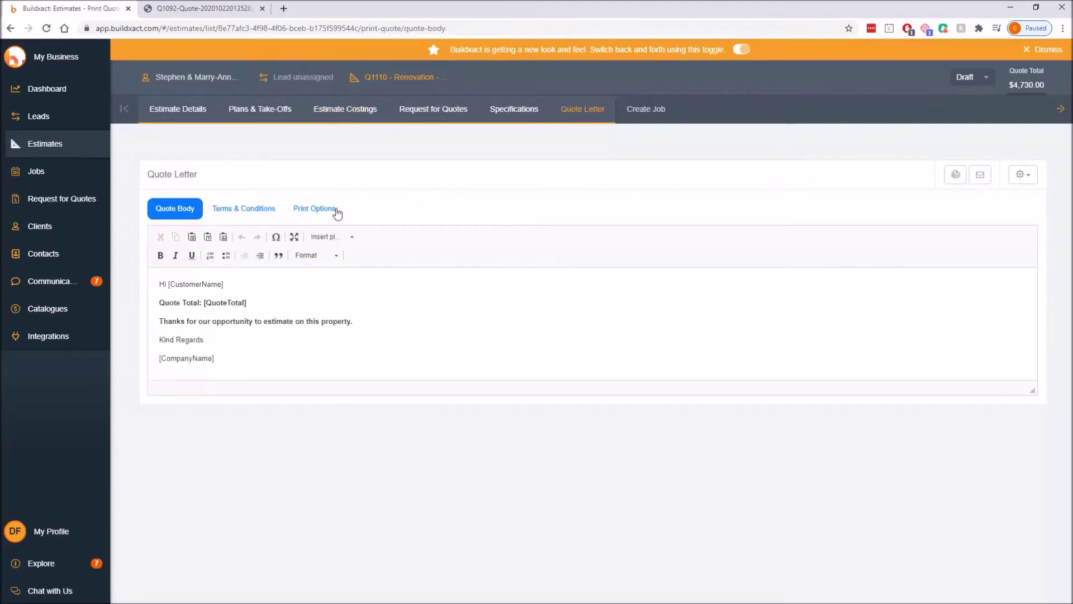
{"action": "left_click", "coordinate": [323, 212]}
{"action": "scroll", "coordinate": [344, 361], "scroll_direction": "down", "scroll_amount": 3}
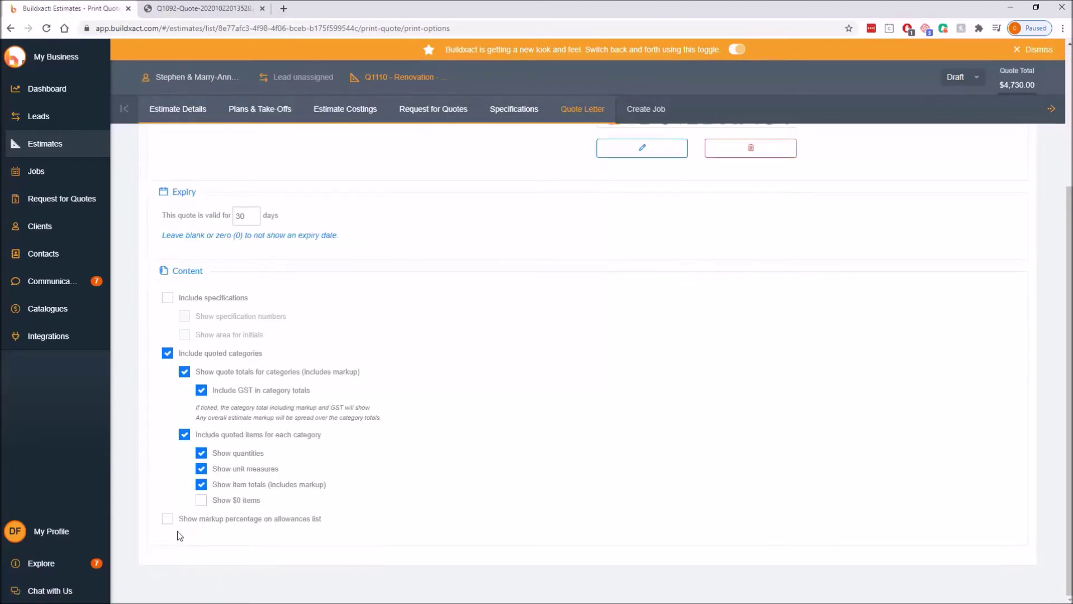
{"action": "left_click_drag", "start_coordinate": [179, 518], "coordinate": [332, 523]}
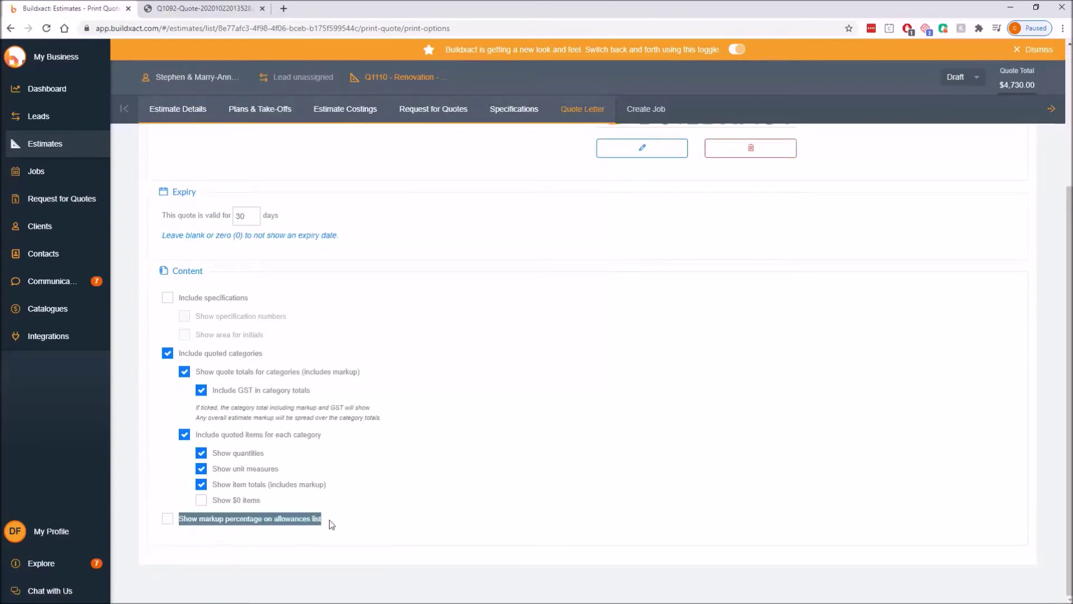
Step: Enable showing the markup percentage on the allowances list and generate the customer quote as a PDF for viewing
{"action": "left_click", "coordinate": [197, 524]}
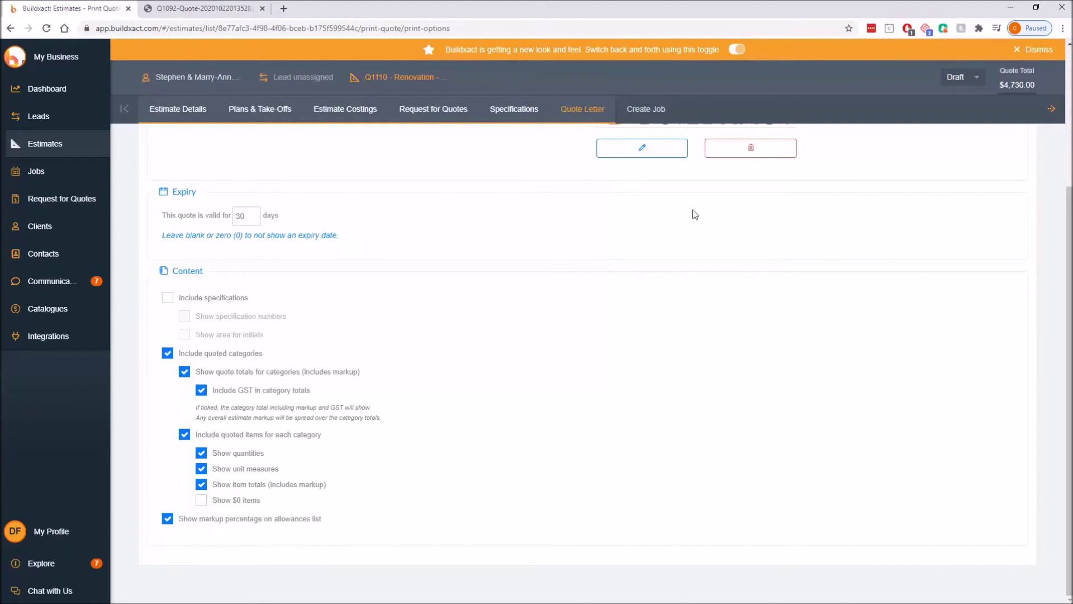
{"action": "scroll", "coordinate": [1015, 206], "scroll_direction": "up", "scroll_amount": 3}
{"action": "left_click", "coordinate": [946, 151]}
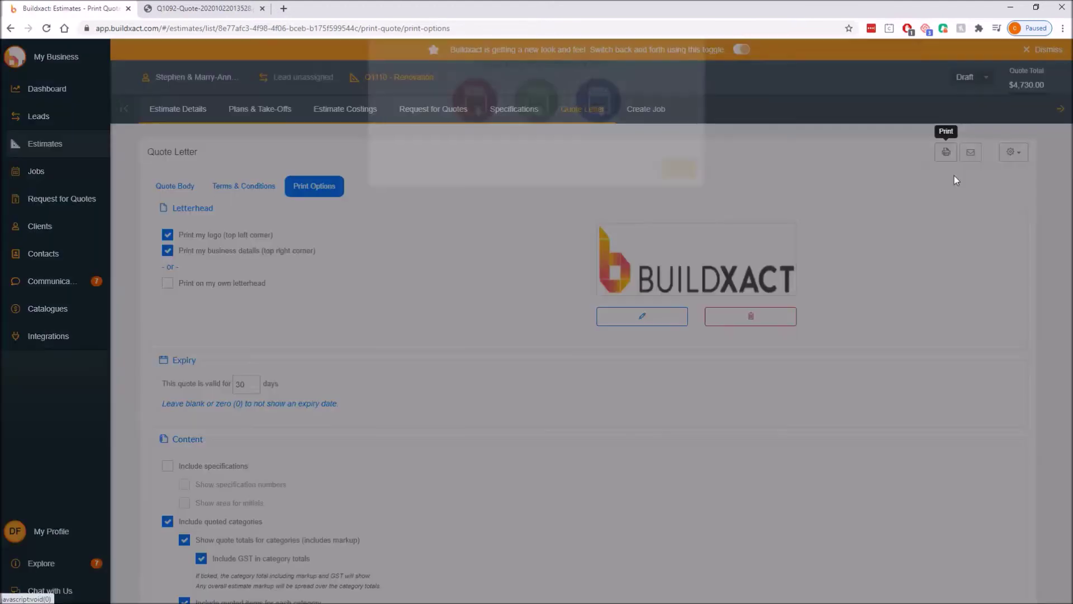
{"action": "left_click", "coordinate": [474, 149]}
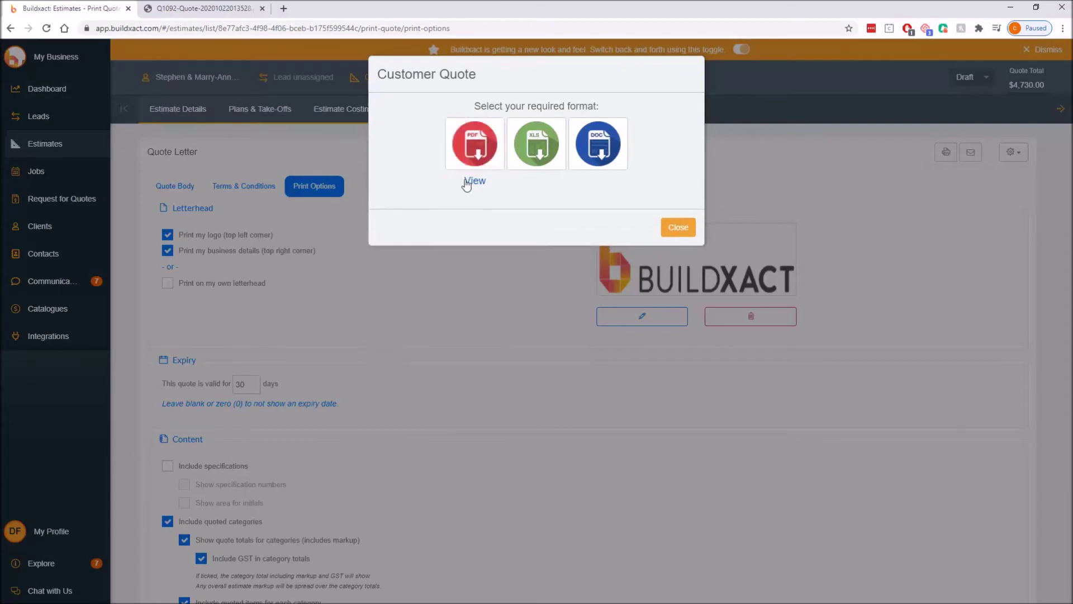
{"action": "left_click", "coordinate": [466, 181]}
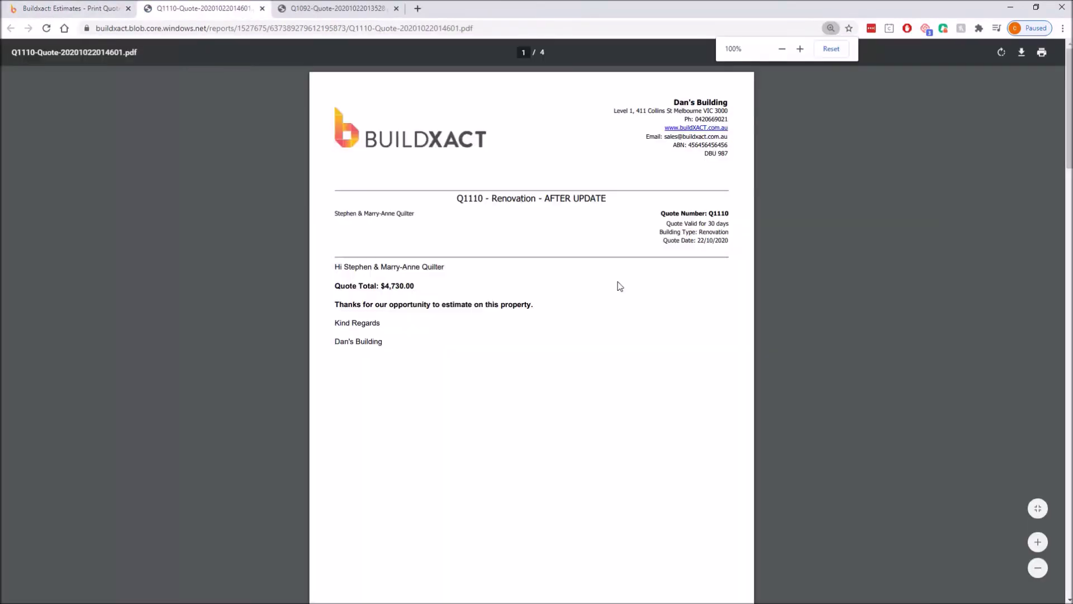
Step: Examine the prime cost allowances with their markup notes and the quoted item totals for Toilet, Bath, Kitchen Sink and Permit
{"action": "scroll", "coordinate": [613, 305], "scroll_direction": "down", "scroll_amount": 10}
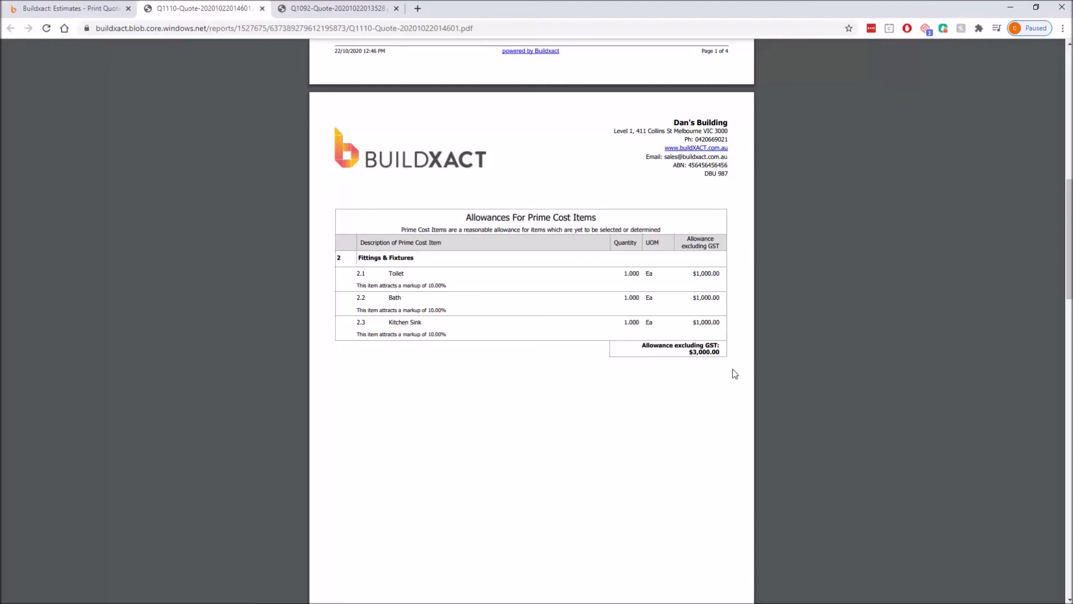
{"action": "scroll", "coordinate": [733, 373], "scroll_direction": "down", "scroll_amount": 10}
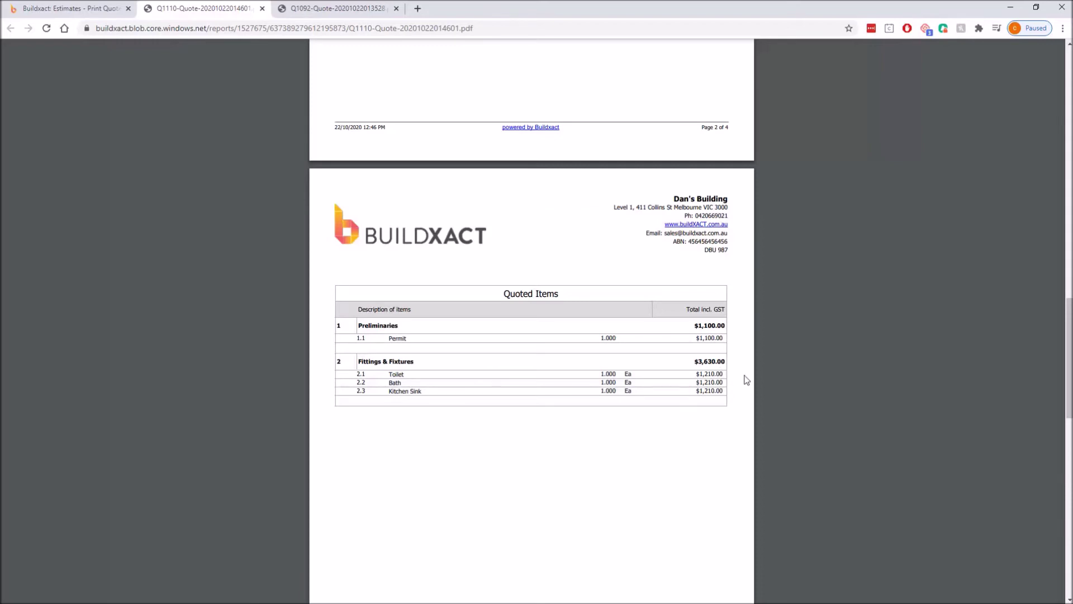
{"action": "left_click_drag", "start_coordinate": [695, 376], "coordinate": [725, 384]}
{"action": "left_click_drag", "start_coordinate": [698, 391], "coordinate": [723, 393]}
{"action": "left_click_drag", "start_coordinate": [696, 338], "coordinate": [728, 341]}
{"action": "left_click", "coordinate": [656, 410]}
Step: Return to the estimate costings and set markup redistribution to Within Category for the Toilet, Bath and Kitchen Sink items
{"action": "left_click", "coordinate": [97, 8]}
{"action": "left_click", "coordinate": [678, 227]}
{"action": "left_click", "coordinate": [345, 108]}
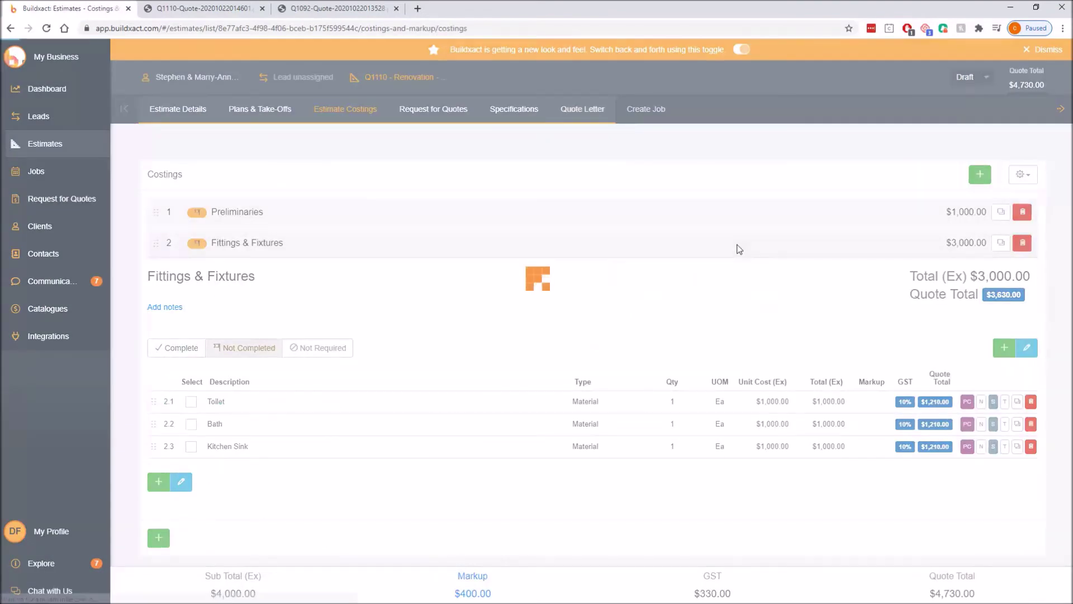
{"action": "left_click", "coordinate": [980, 401]}
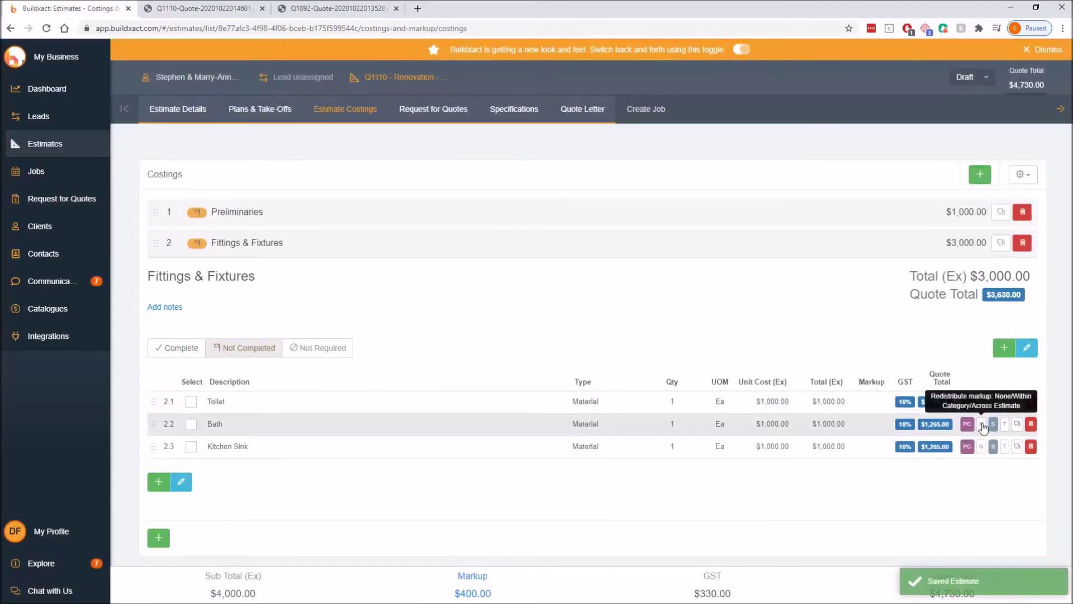
{"action": "left_click", "coordinate": [981, 424]}
{"action": "left_click", "coordinate": [984, 446]}
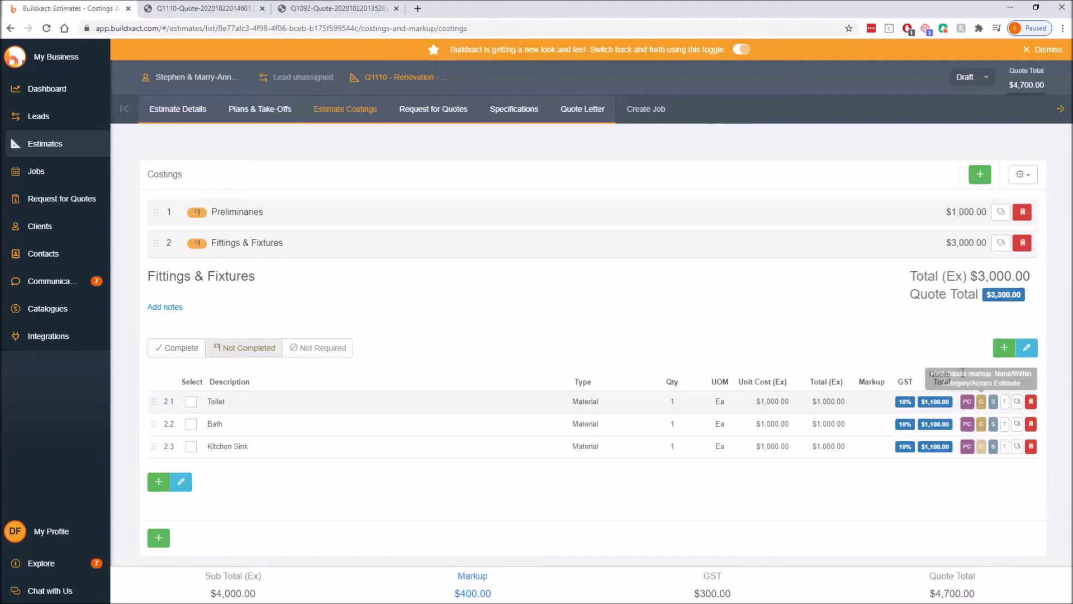
Step: Check the quote letter's content print options and generate an updated customer quote PDF for viewing
{"action": "left_click", "coordinate": [576, 110]}
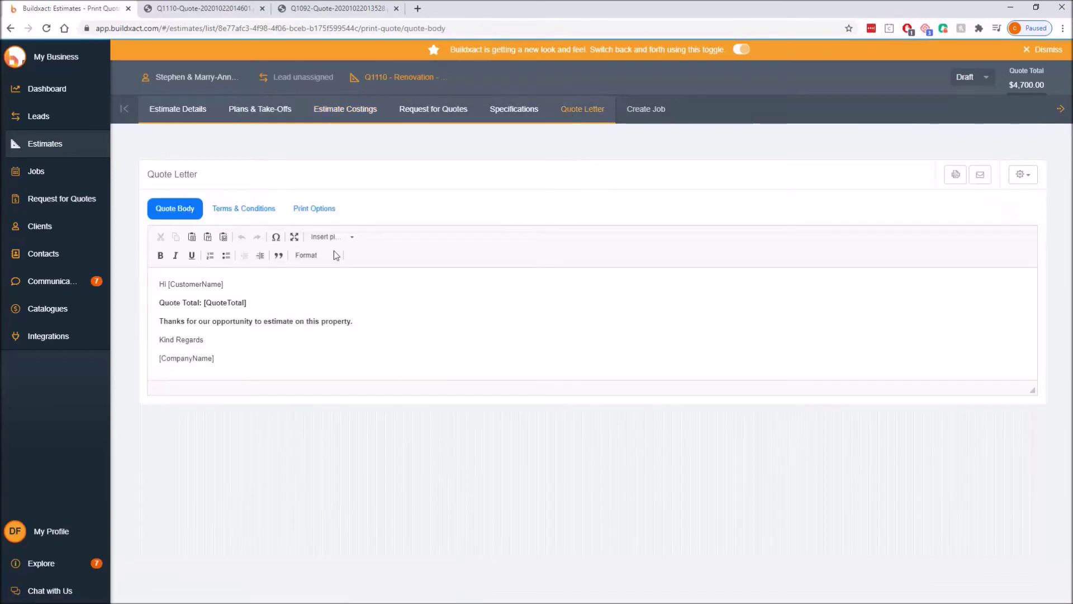
{"action": "left_click", "coordinate": [310, 211]}
{"action": "scroll", "coordinate": [290, 447], "scroll_direction": "down", "scroll_amount": 3}
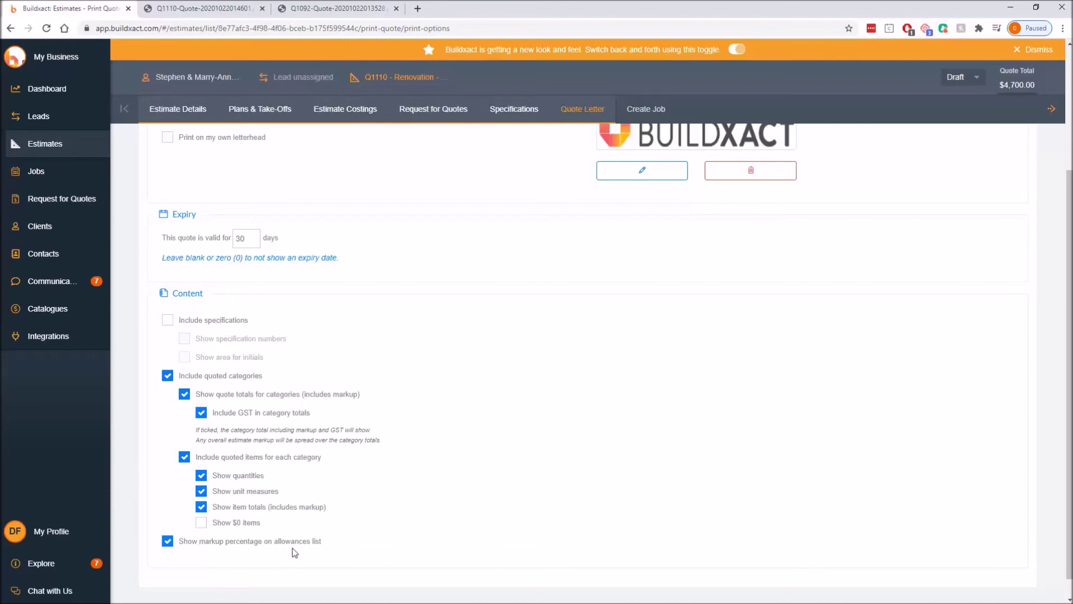
{"action": "scroll", "coordinate": [877, 276], "scroll_direction": "up", "scroll_amount": 3}
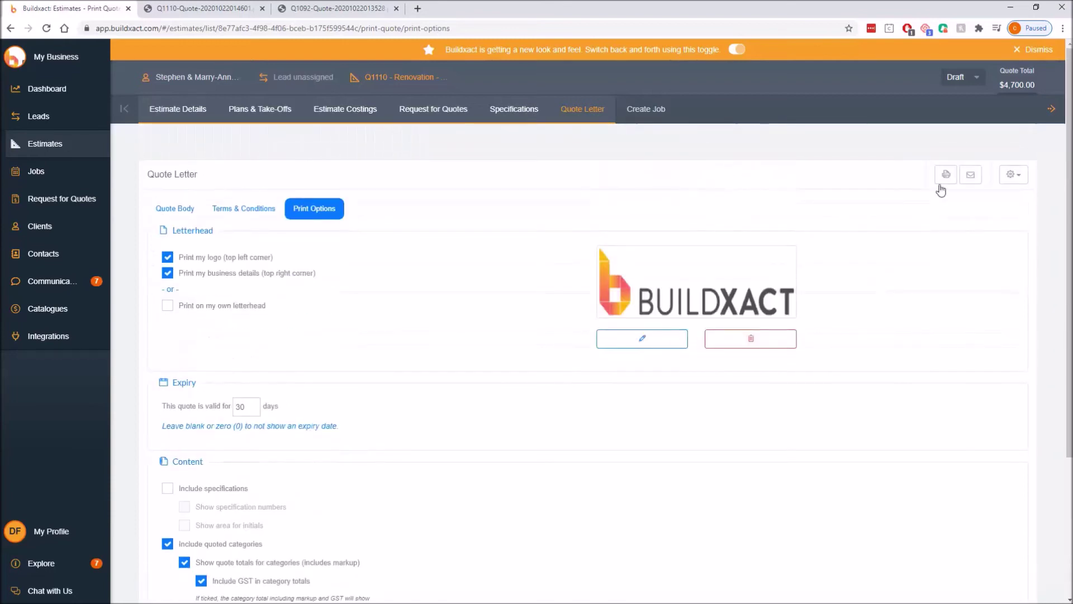
{"action": "left_click", "coordinate": [946, 175]}
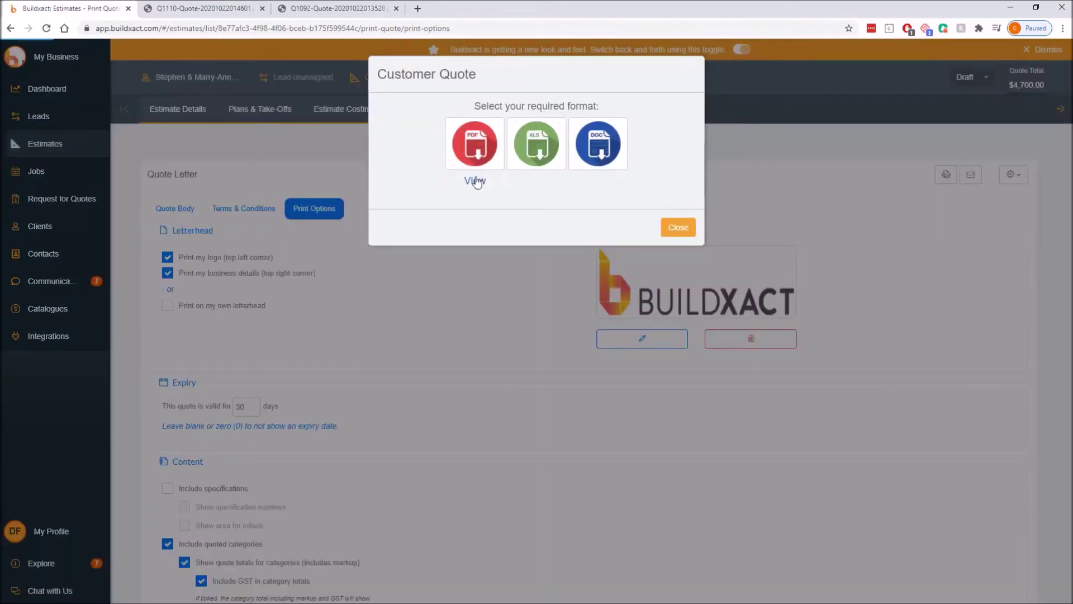
{"action": "left_click", "coordinate": [474, 182]}
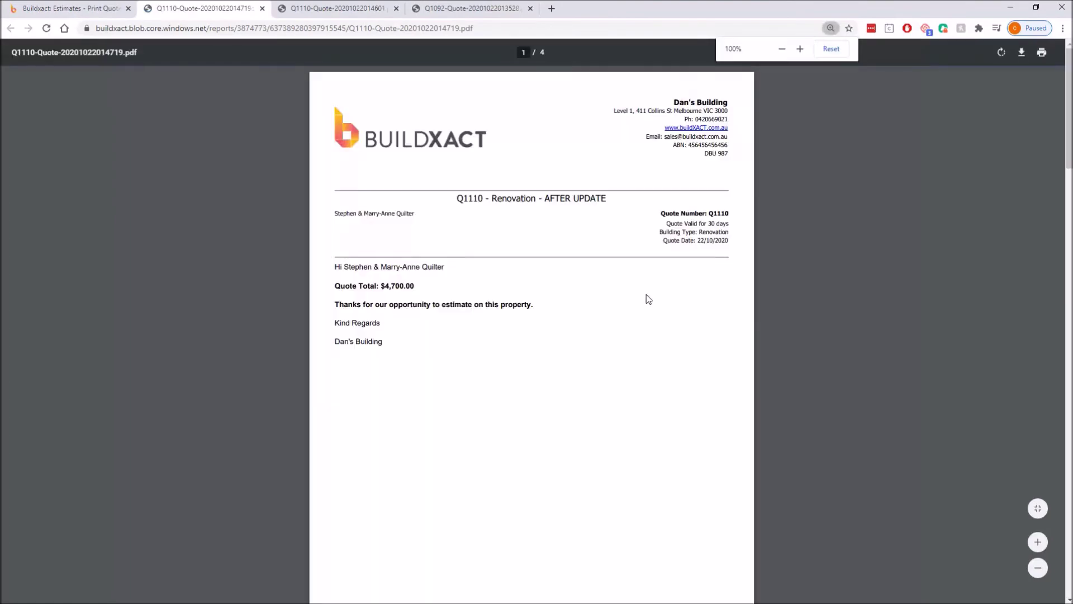
Step: Compare the markup notes on the prime cost allowances with the Permit and Fittings & Fixtures totals in the updated quote
{"action": "scroll", "coordinate": [654, 335], "scroll_direction": "down", "scroll_amount": 10}
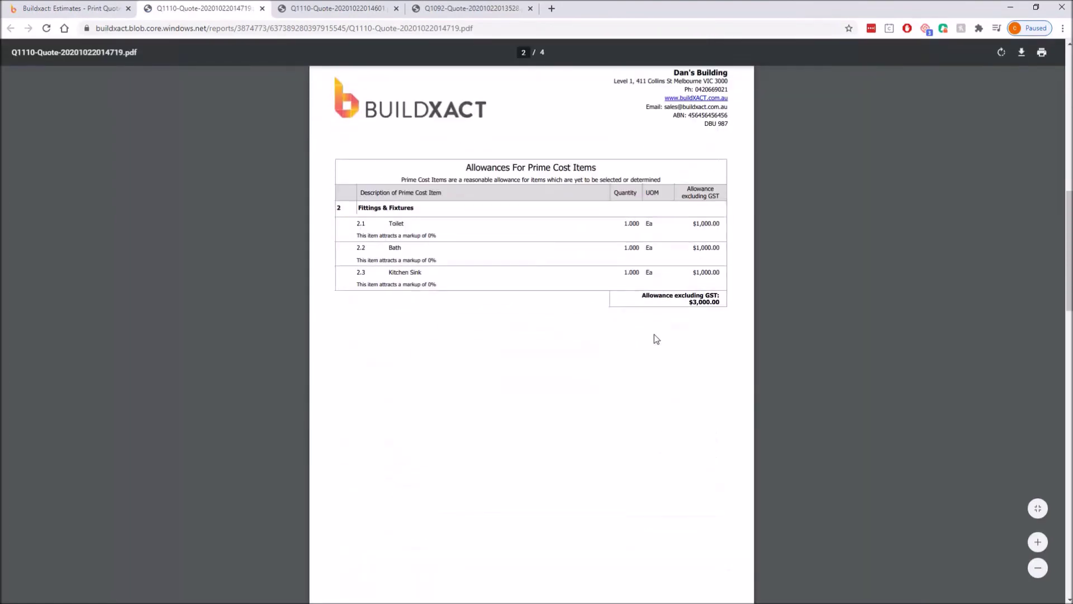
{"action": "scroll", "coordinate": [653, 335], "scroll_direction": "up", "scroll_amount": 1}
{"action": "left_click_drag", "start_coordinate": [356, 342], "coordinate": [442, 345]}
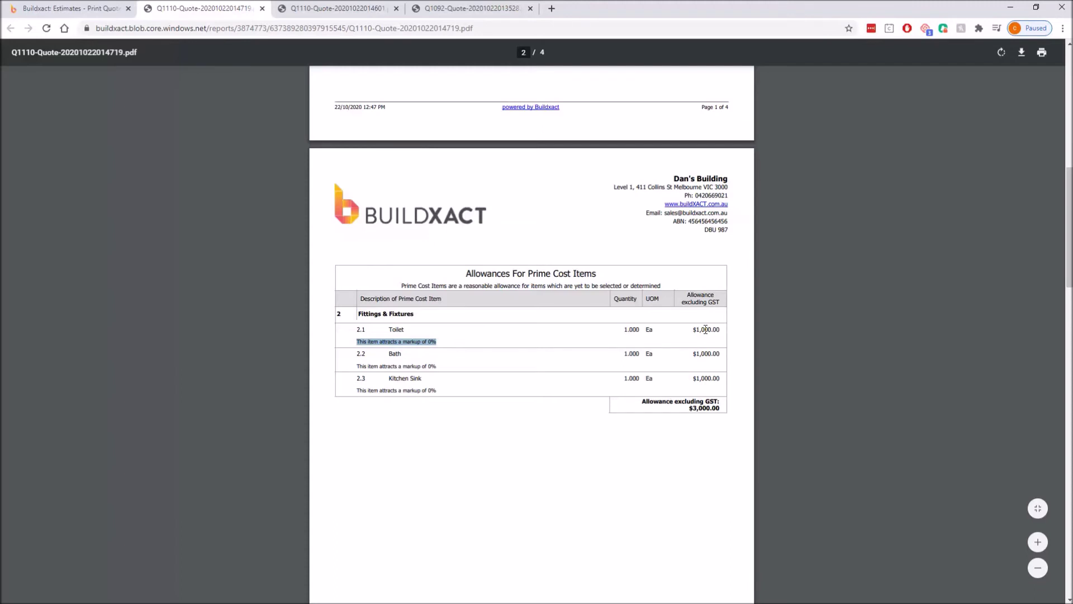
{"action": "scroll", "coordinate": [717, 369], "scroll_direction": "down", "scroll_amount": 10}
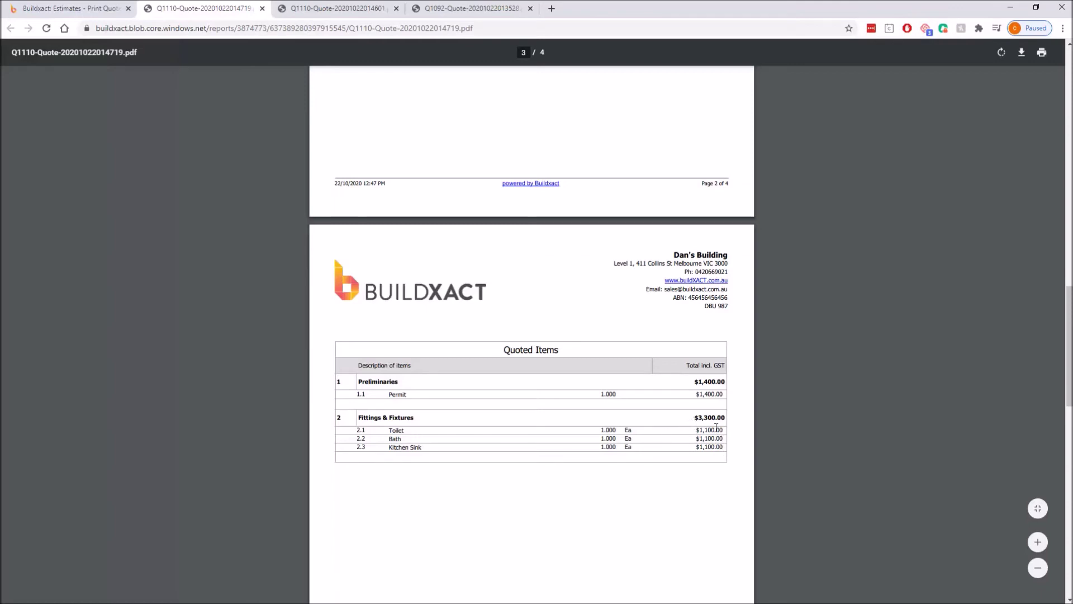
{"action": "scroll", "coordinate": [706, 426], "scroll_direction": "up", "scroll_amount": 7}
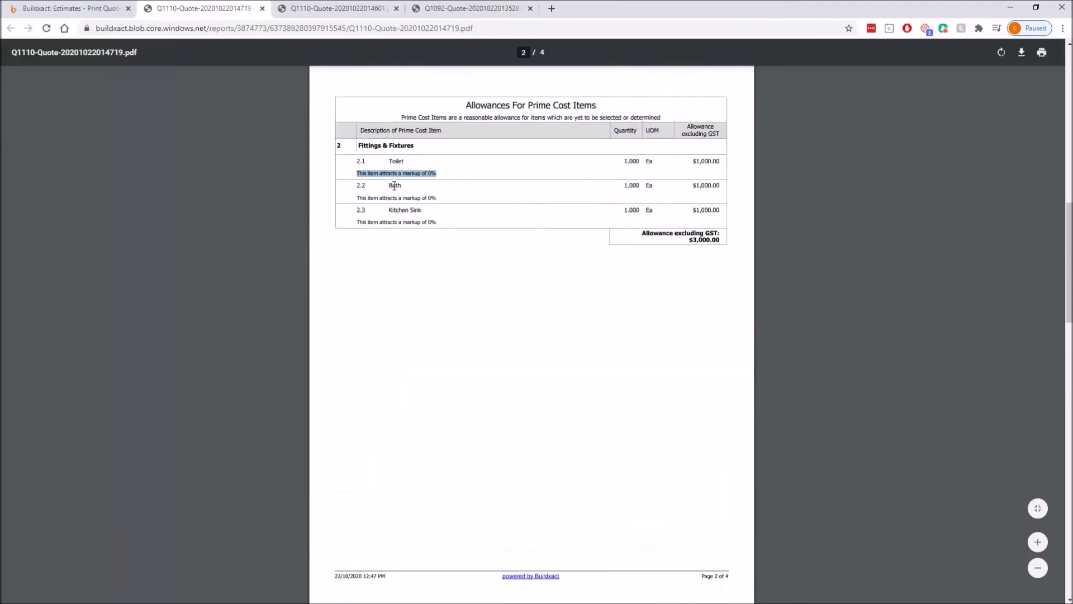
{"action": "scroll", "coordinate": [683, 489], "scroll_direction": "down", "scroll_amount": 7}
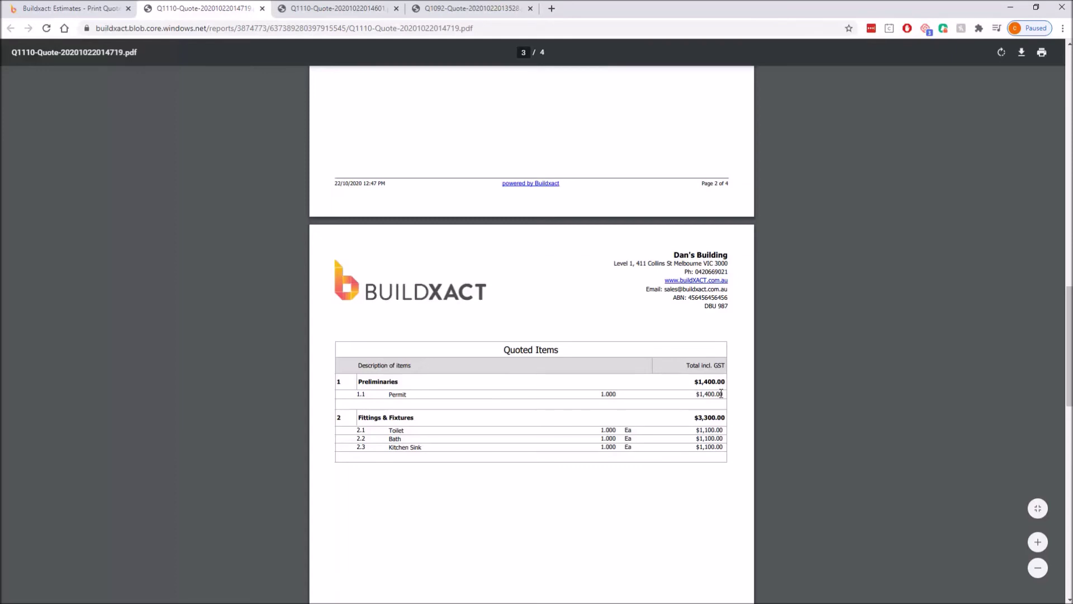
{"action": "scroll", "coordinate": [613, 388], "scroll_direction": "up", "scroll_amount": 7}
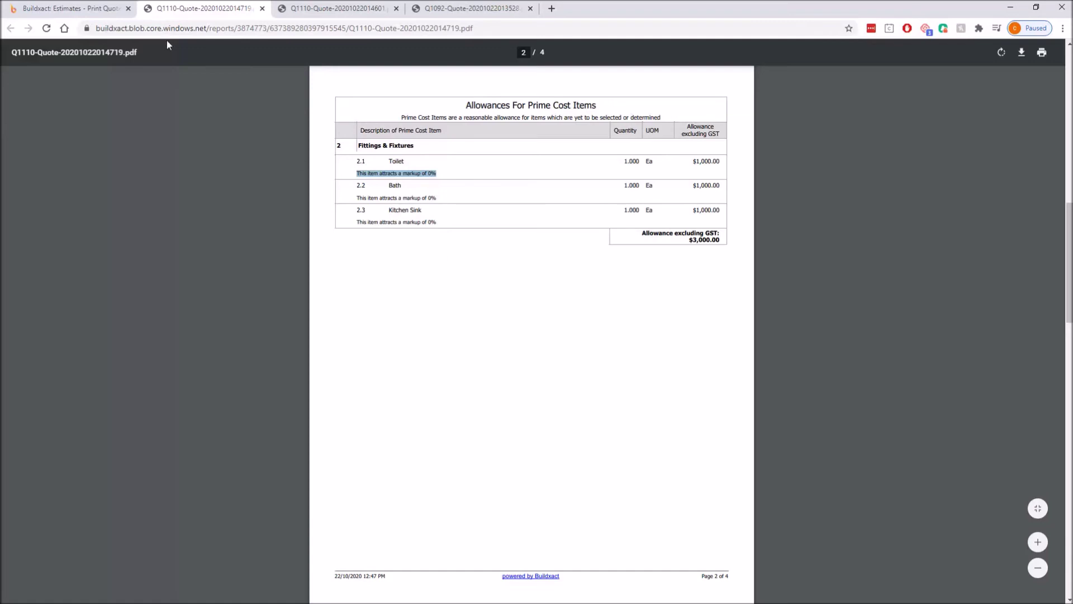
Step: Return to the estimate, close the customer quote dialog and open the Tax Rates in the business setup
{"action": "left_click", "coordinate": [75, 9]}
{"action": "left_click", "coordinate": [676, 229]}
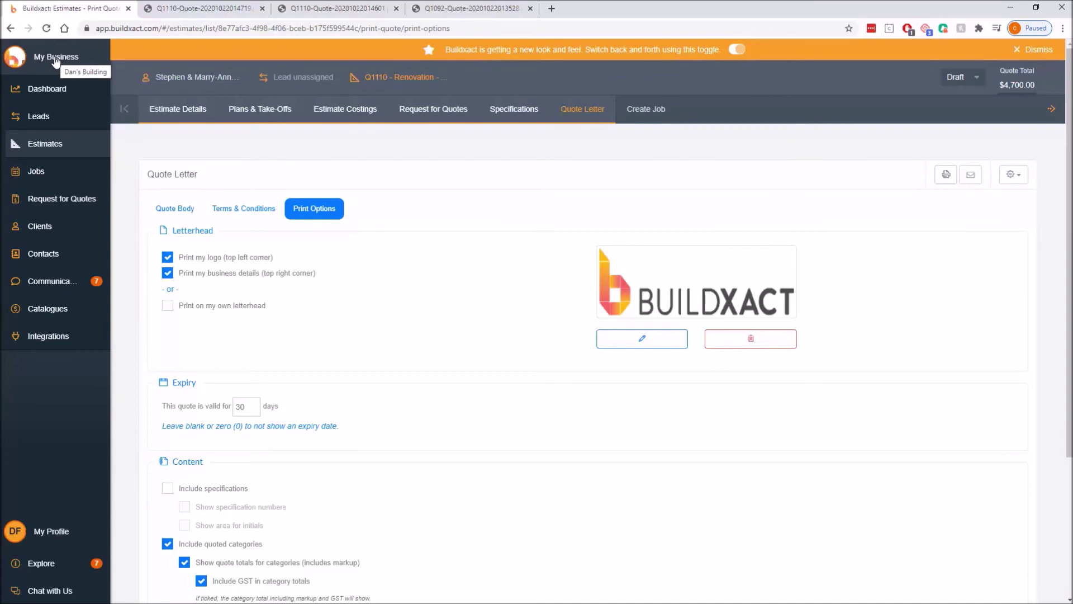
{"action": "left_click", "coordinate": [63, 563]}
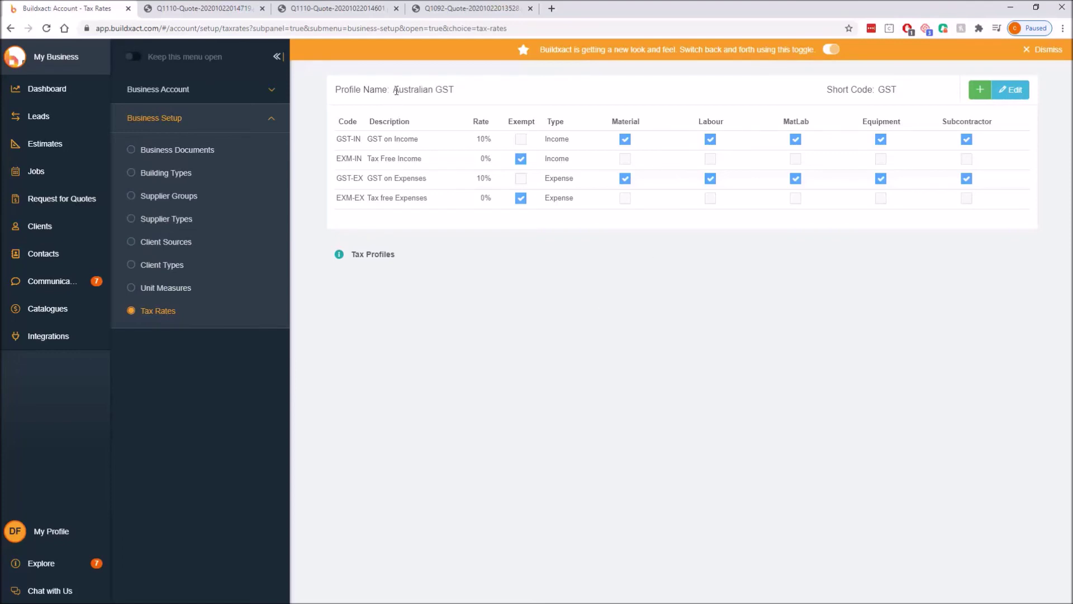
Step: Examine the Australian GST profile name and its income and expense tax codes
{"action": "left_click_drag", "start_coordinate": [394, 91], "coordinate": [474, 96]}
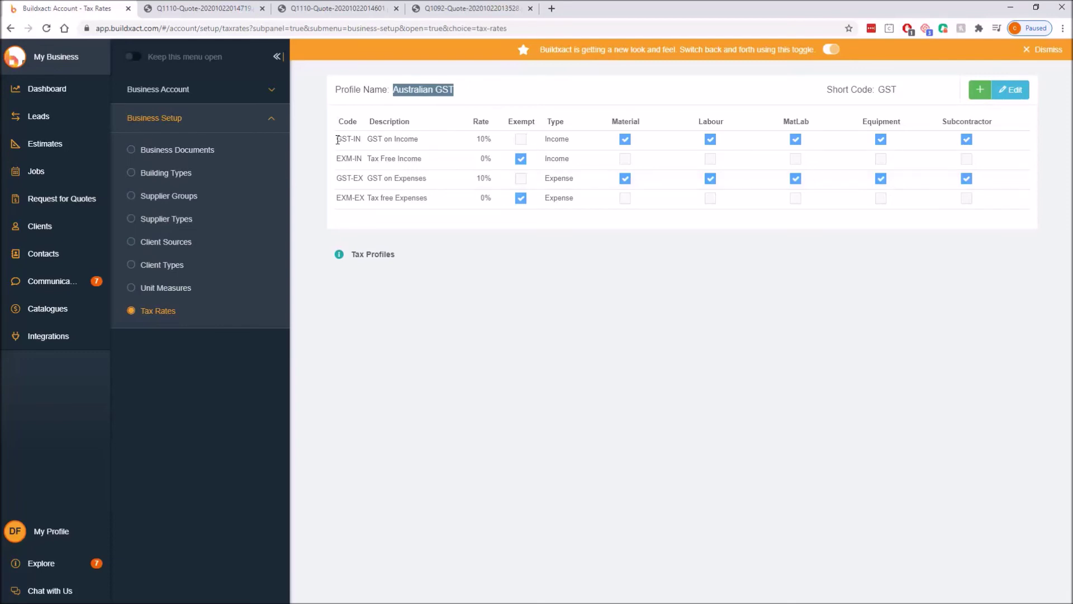
{"action": "left_click_drag", "start_coordinate": [336, 139], "coordinate": [585, 202]}
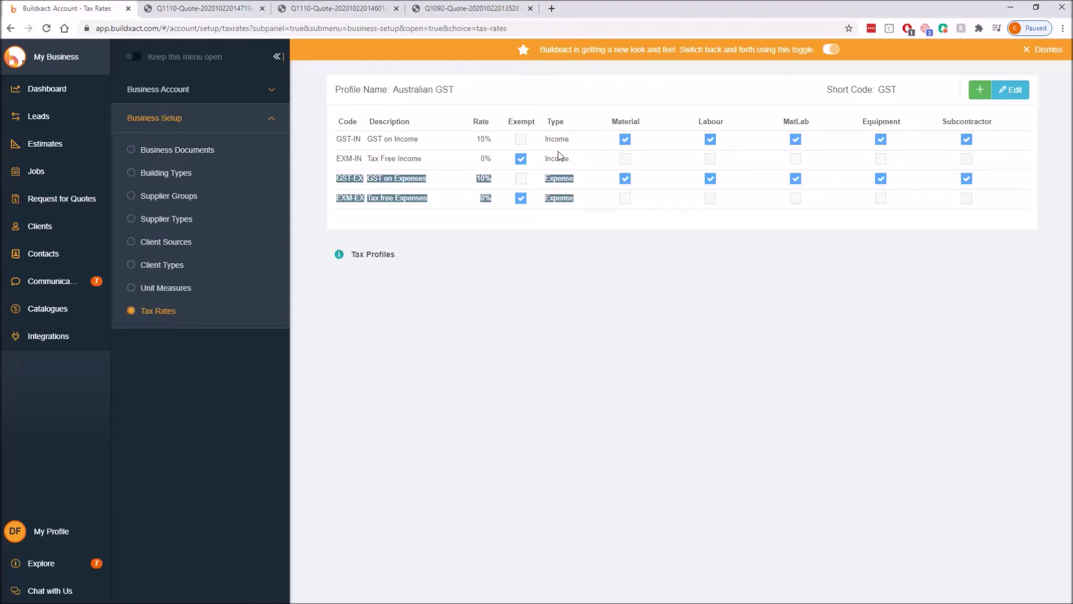
{"action": "left_click_drag", "start_coordinate": [584, 163], "coordinate": [339, 141]}
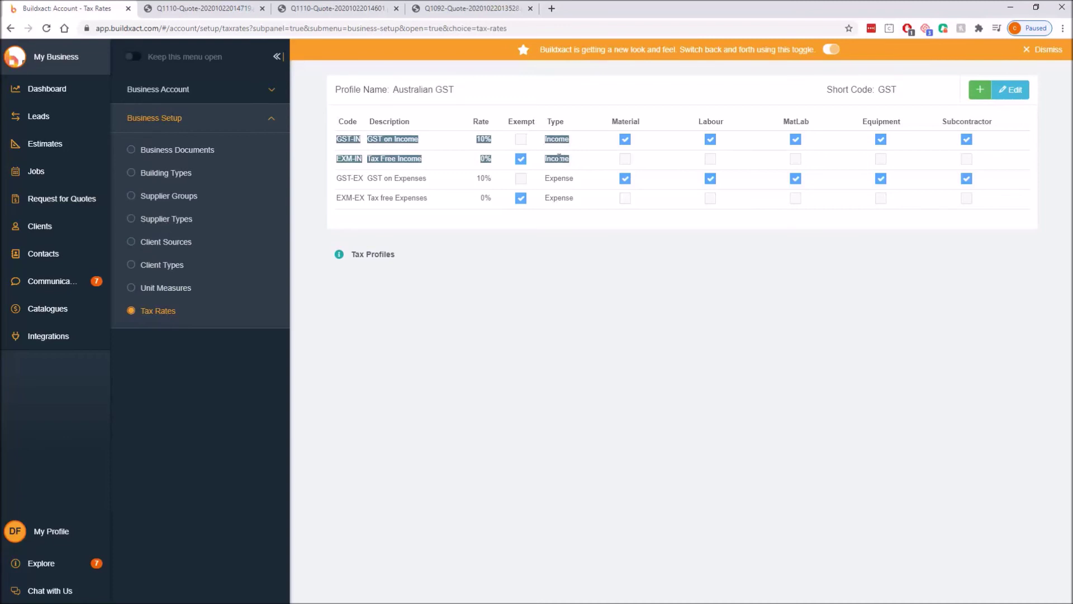
{"action": "triple_click", "coordinate": [580, 199]}
{"action": "left_click_drag", "start_coordinate": [561, 190], "coordinate": [338, 177]}
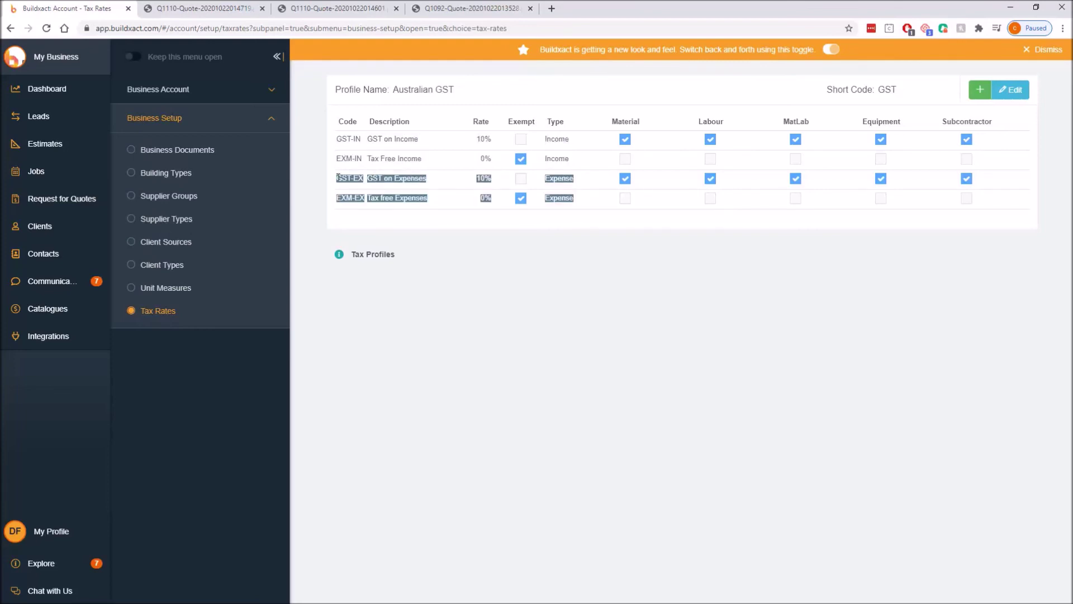
{"action": "left_click", "coordinate": [560, 220]}
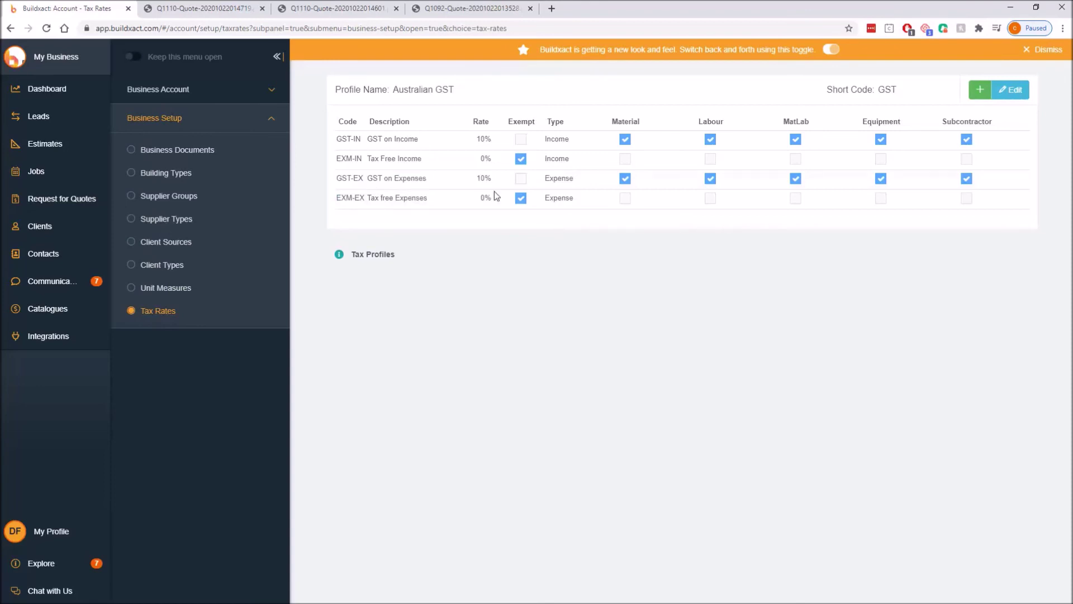
Step: Review the exemption and cost type settings of each income and expense tax rate, and expand the Tax Profiles help note
{"action": "left_click_drag", "start_coordinate": [337, 138], "coordinate": [612, 143]}
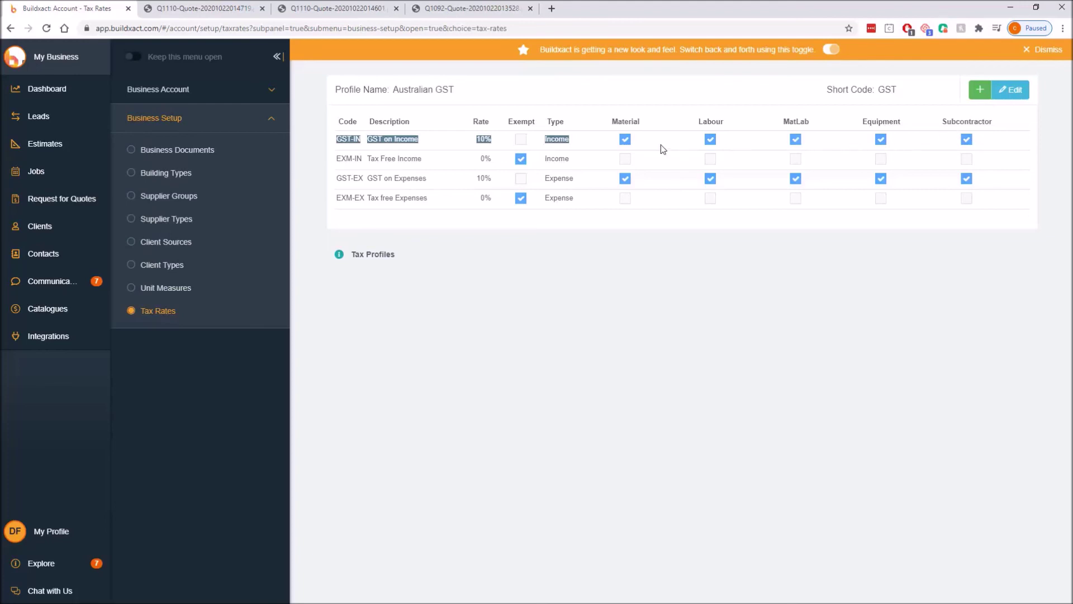
{"action": "left_click_drag", "start_coordinate": [336, 159], "coordinate": [999, 158]}
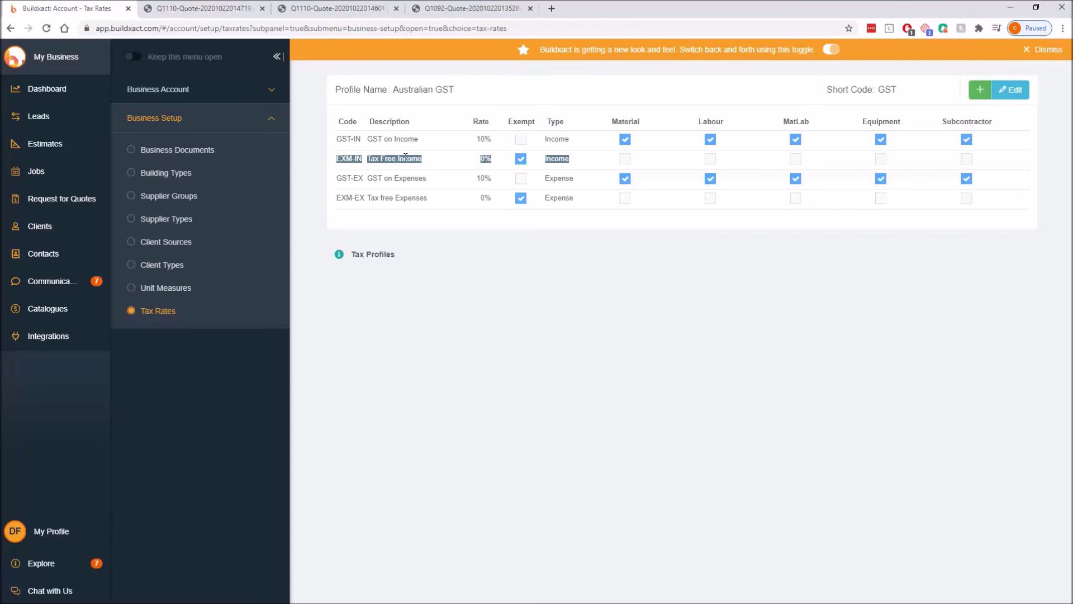
{"action": "left_click", "coordinate": [340, 182]}
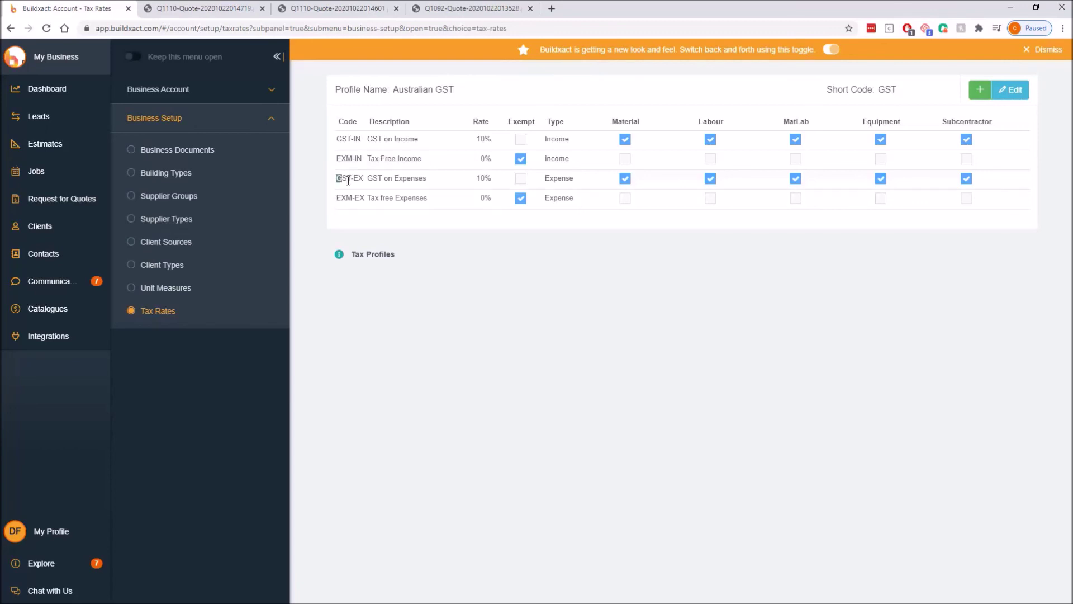
{"action": "triple_click", "coordinate": [992, 180]}
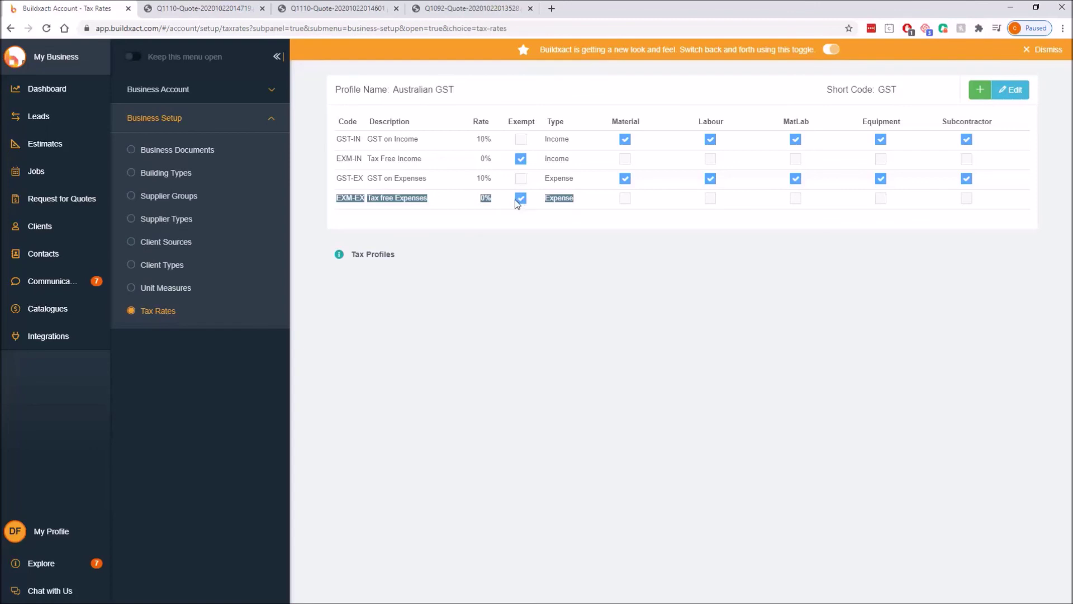
{"action": "left_click", "coordinate": [537, 220]}
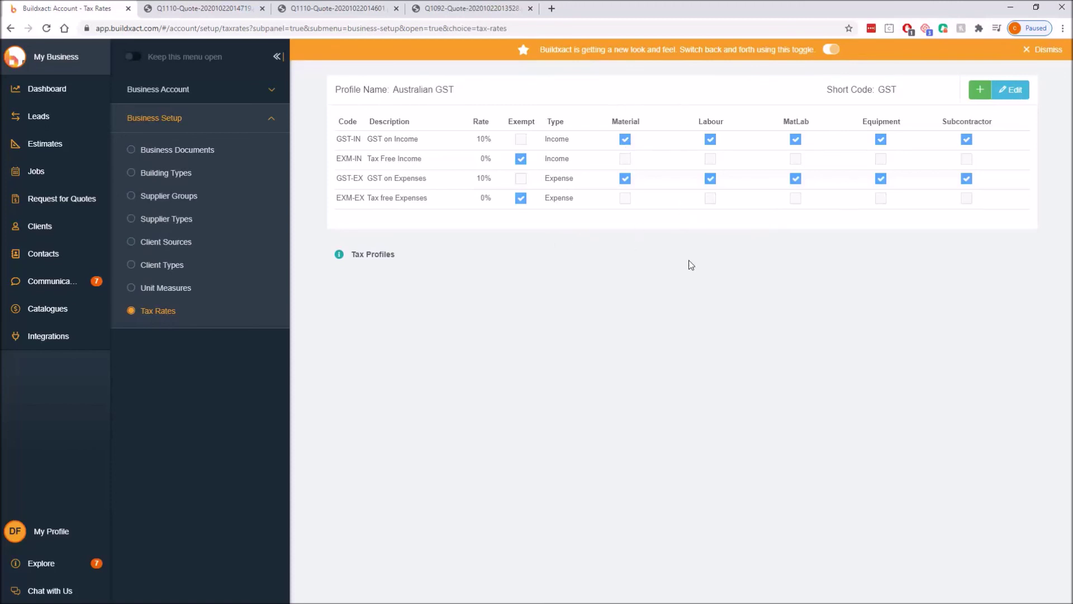
{"action": "left_click", "coordinate": [370, 259]}
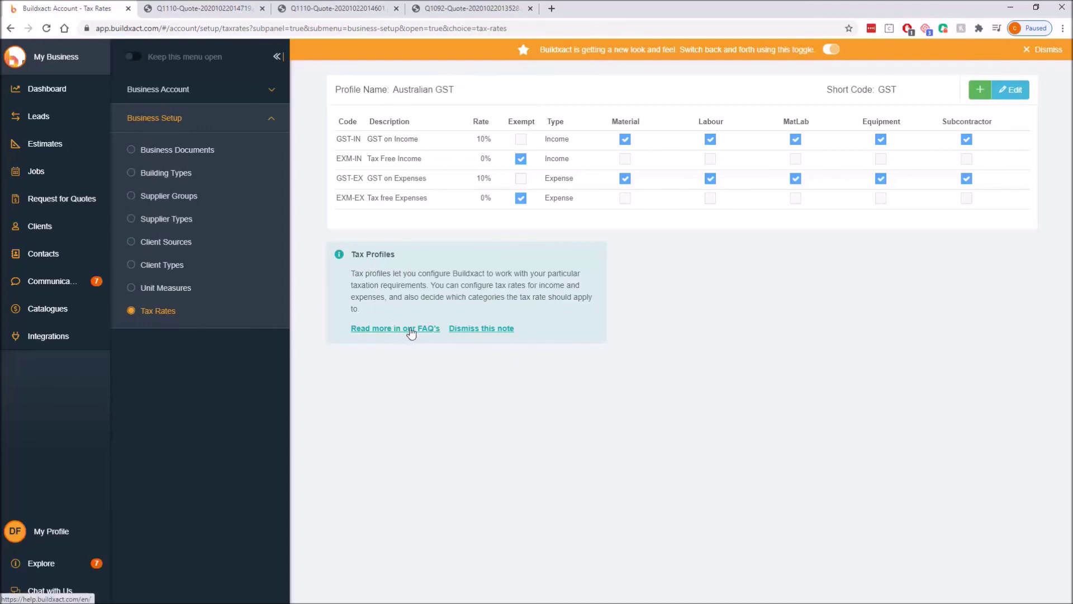